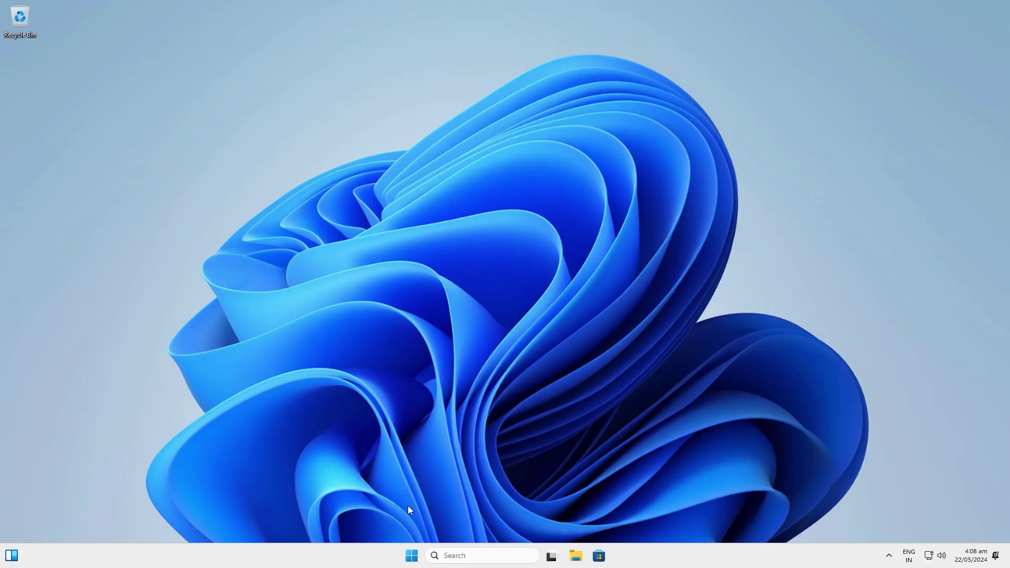
Step: Browse the full list of installed apps in the Start menu
key("super")
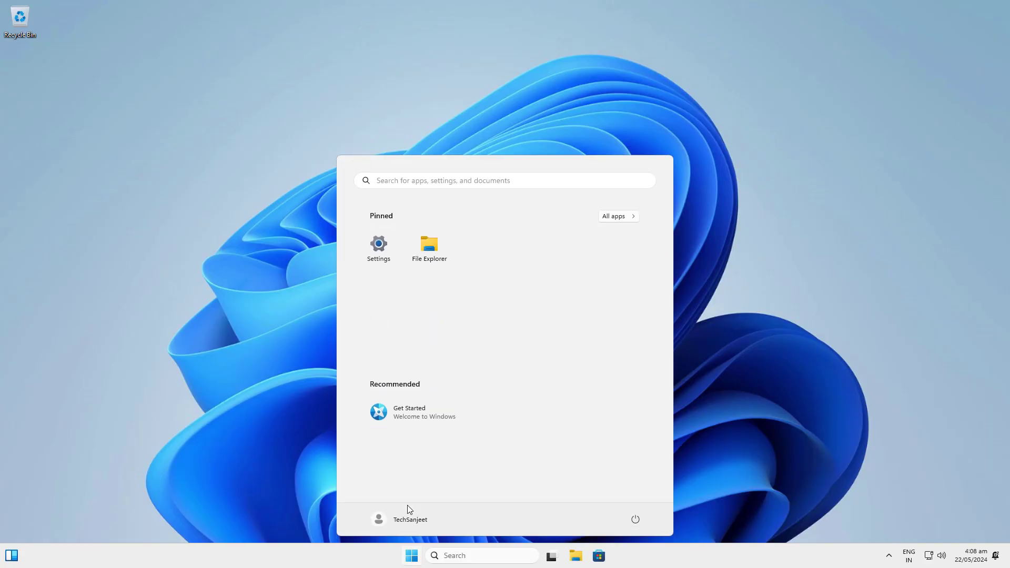
left_click(626, 219)
scroll(518, 349, "down", 5)
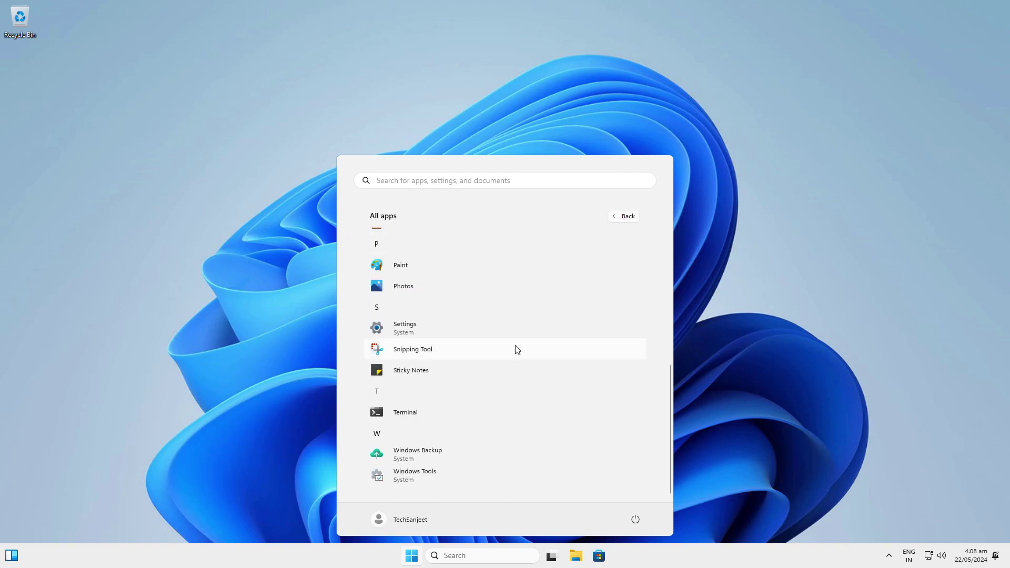
scroll(517, 349, "up", 3)
scroll(517, 349, "down", 3)
scroll(517, 350, "up", 5)
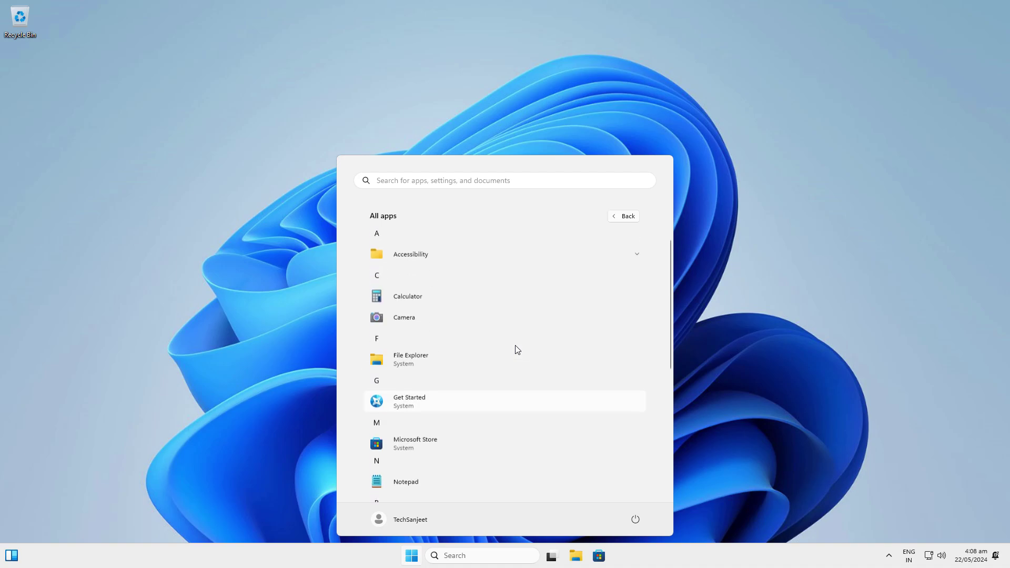
left_click(323, 424)
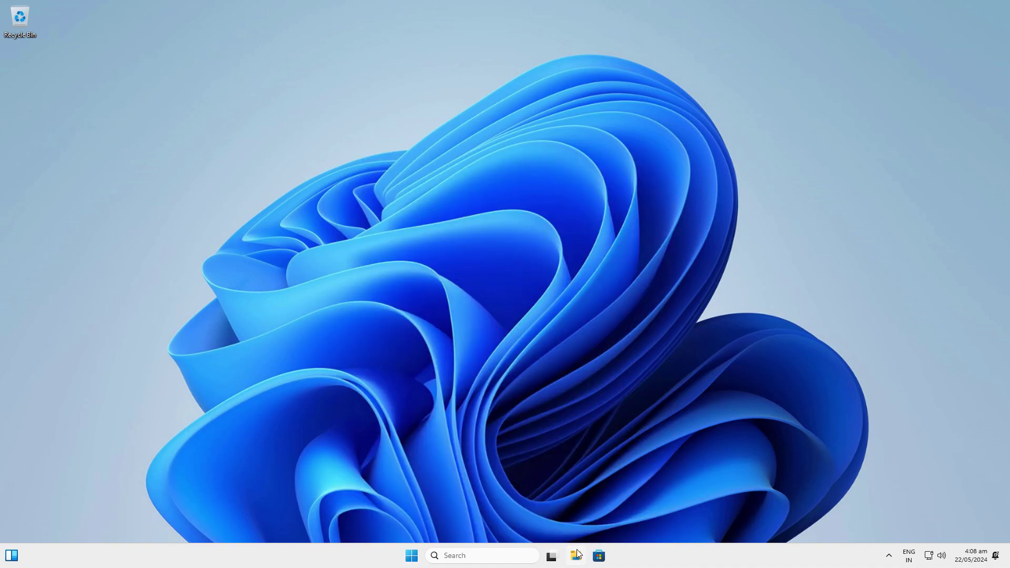
Step: Check Local Disk (C:) properties under This PC in File Explorer
left_click(576, 555)
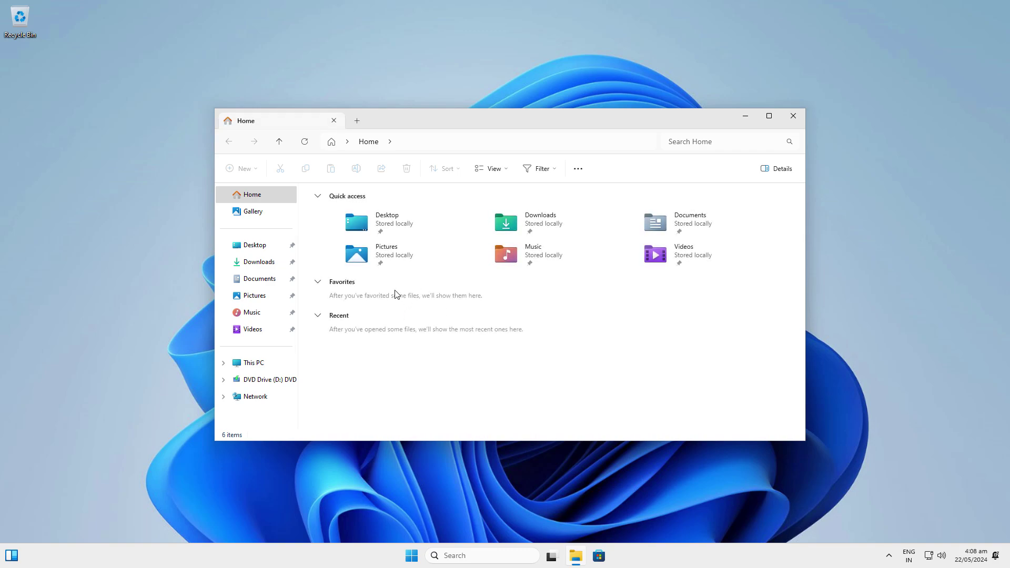
left_click(254, 362)
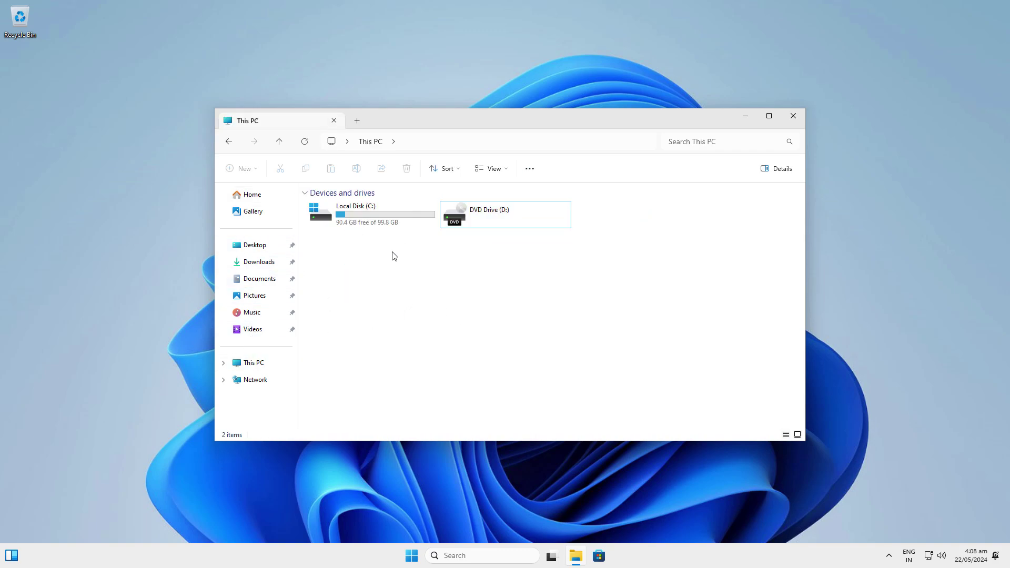
right_click(379, 225)
left_click(405, 381)
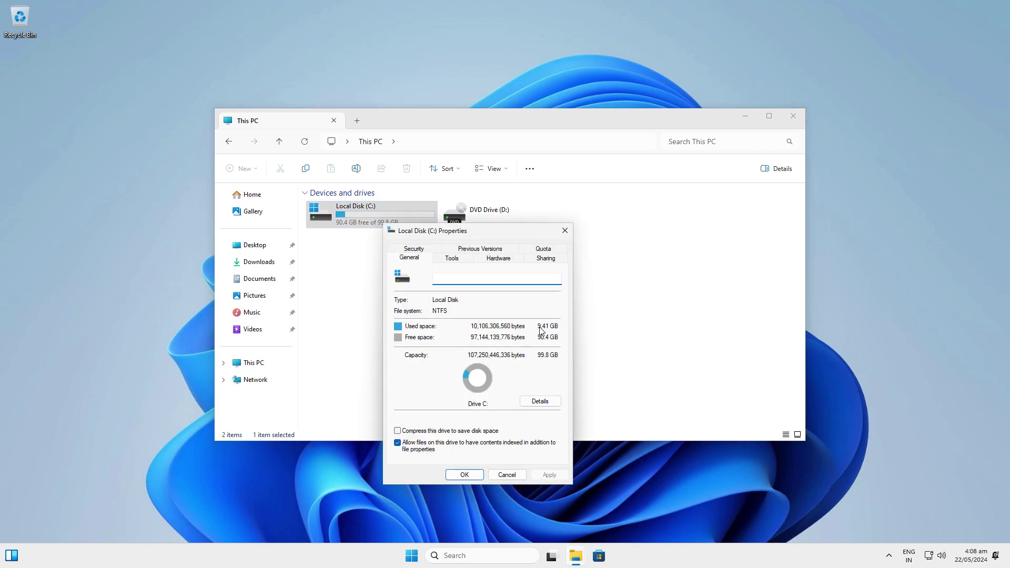
left_click(565, 230)
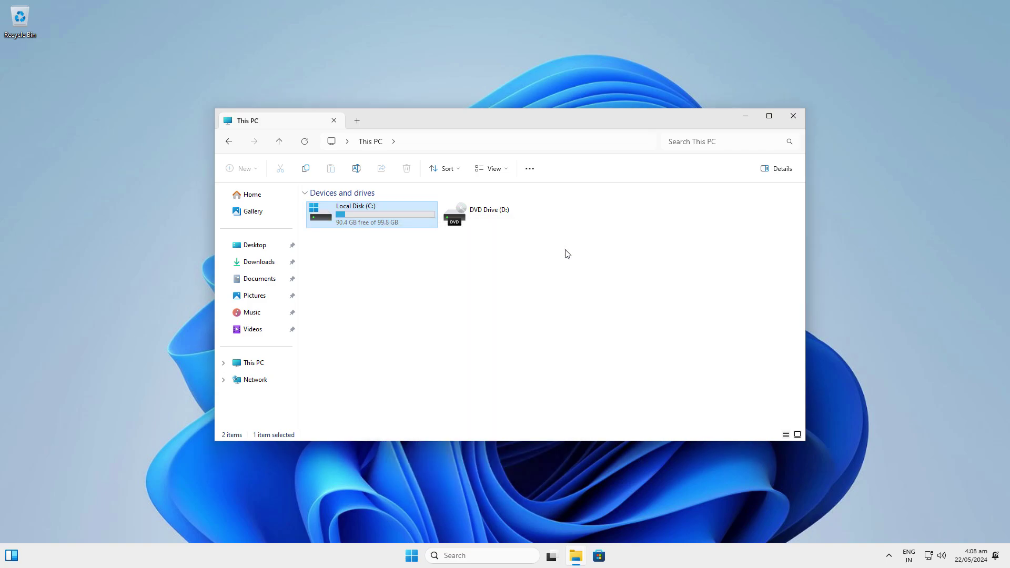
left_click(793, 115)
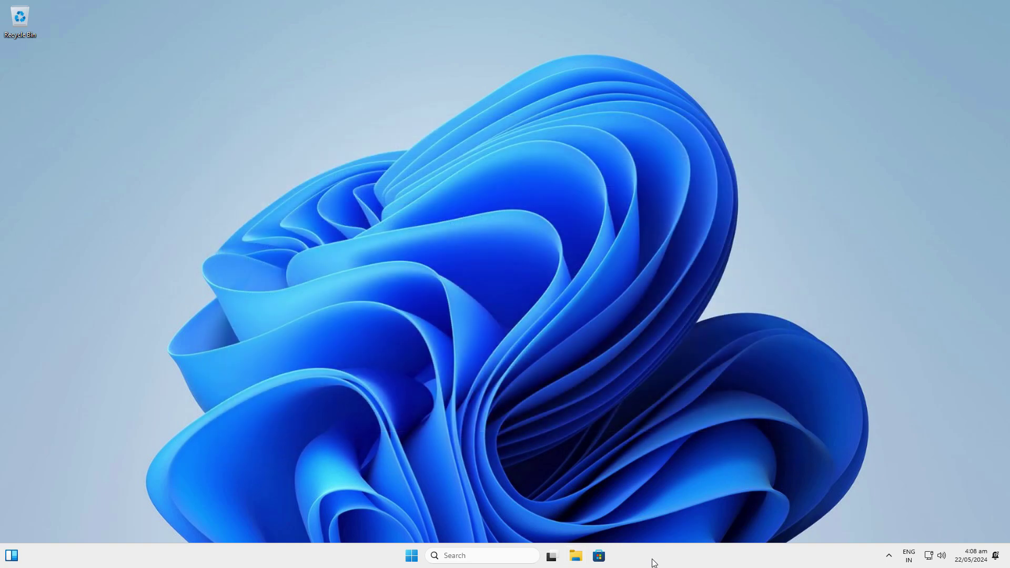
Step: Open Task Manager from the taskbar to review system resource use
right_click(654, 563)
left_click(666, 515)
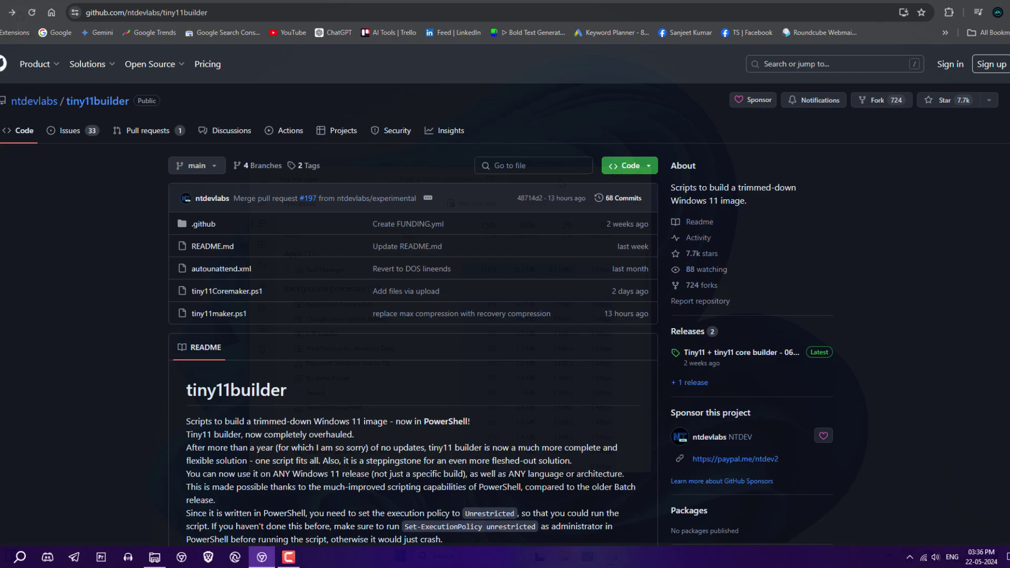
scroll(245, 408, "up", 1)
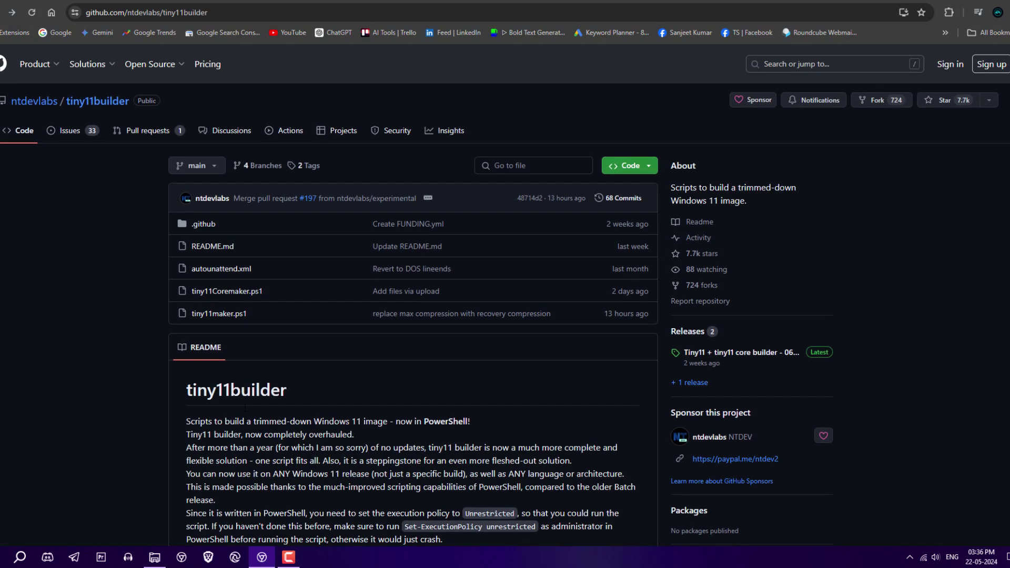
scroll(245, 401, "down", 3)
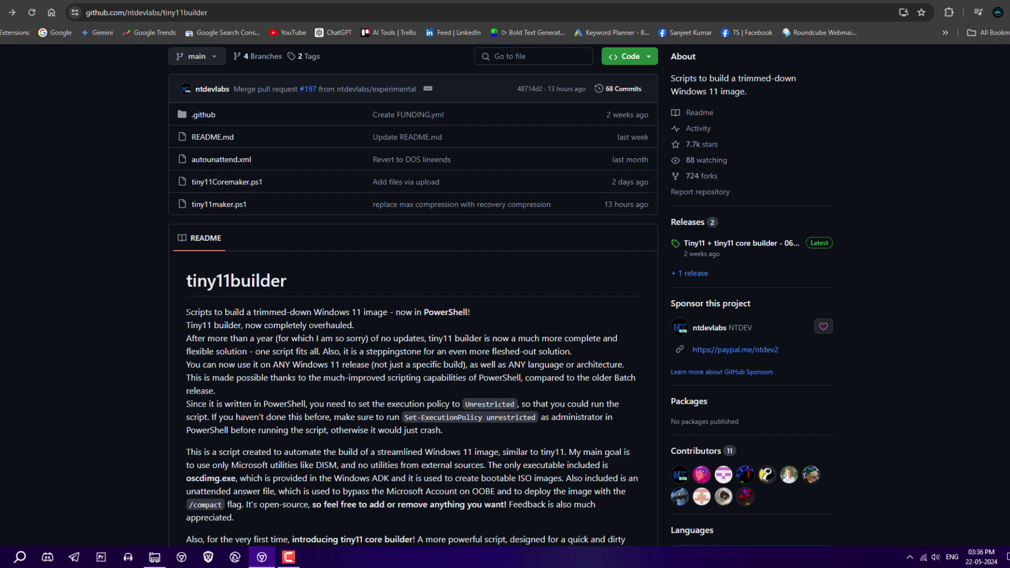
Step: Read the README intro, the script's main goal, and the oscdimg.exe note
left_click_drag(187, 312, 464, 312)
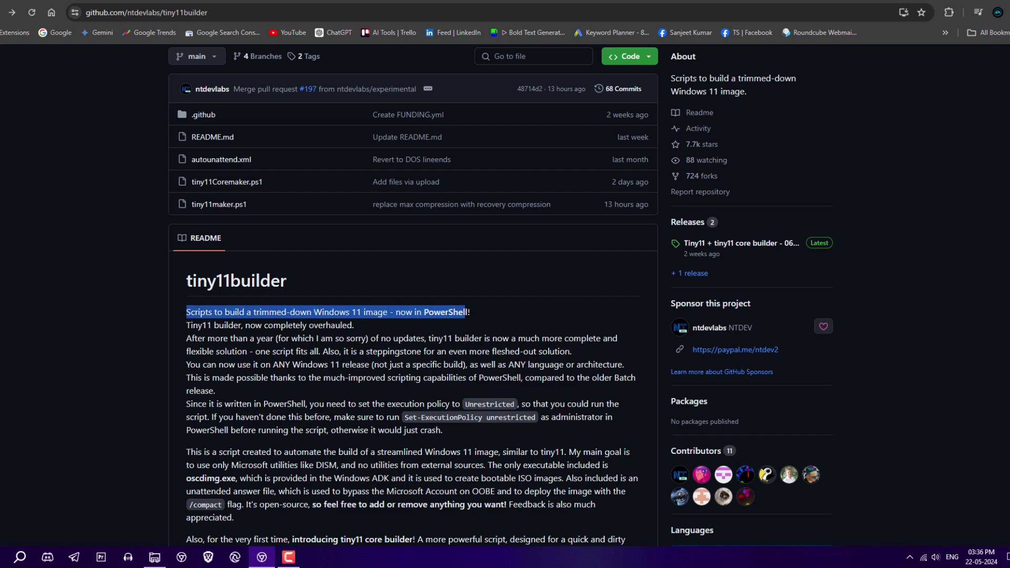
left_click(465, 312)
scroll(465, 312, "down", 3)
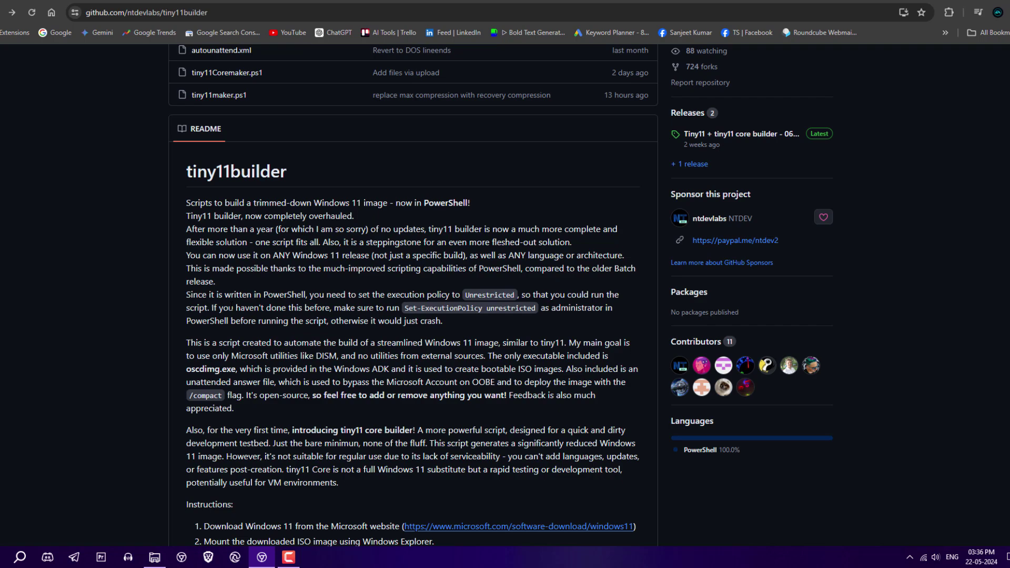
left_click_drag(569, 342, 574, 368)
left_click(573, 382)
left_click_drag(187, 369, 519, 369)
left_click(519, 369)
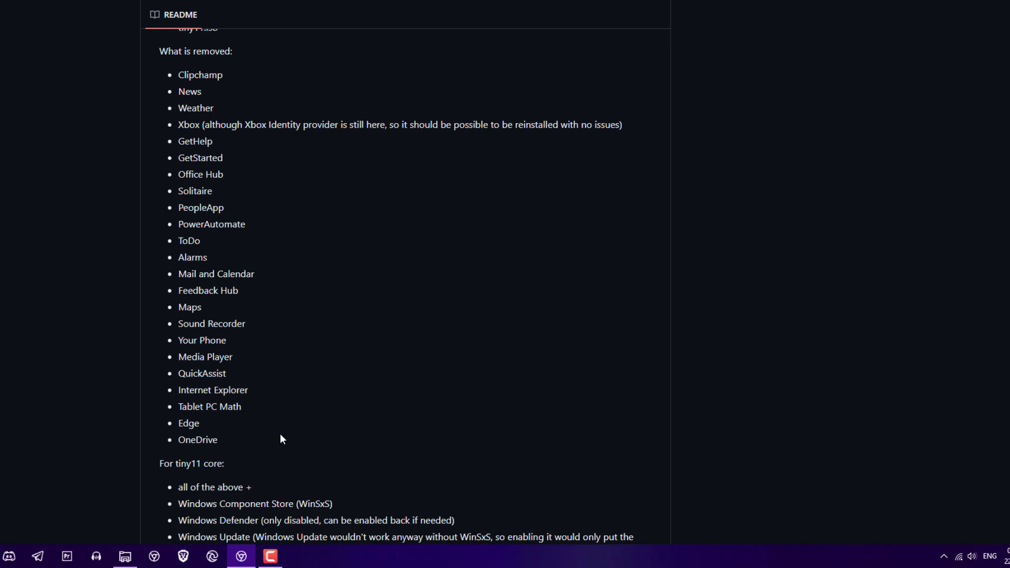
Step: Review the tiny11 core removals: WinSxS, Windows Defender and Windows Update
scroll(281, 435, "down", 4)
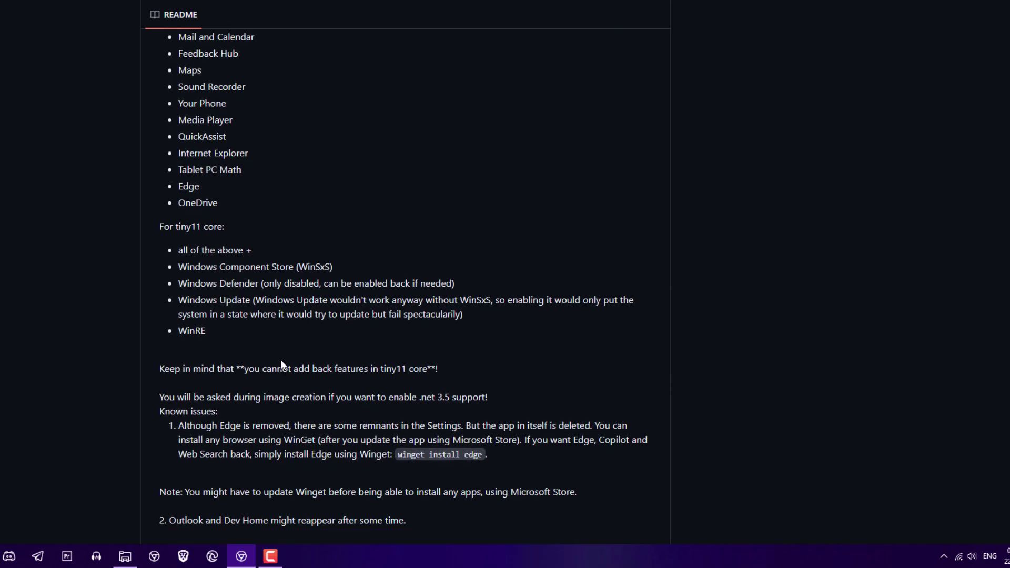
left_click_drag(177, 266, 332, 274)
left_click_drag(183, 287, 272, 302)
left_click(279, 356)
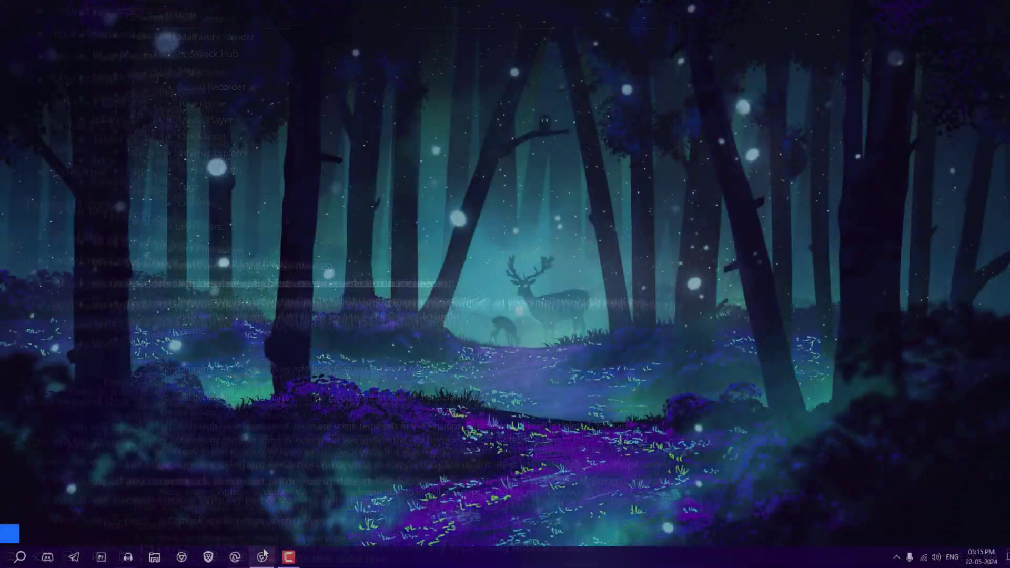
Step: Open the Download Windows 11 page and note the 23H2 version
left_click(262, 557)
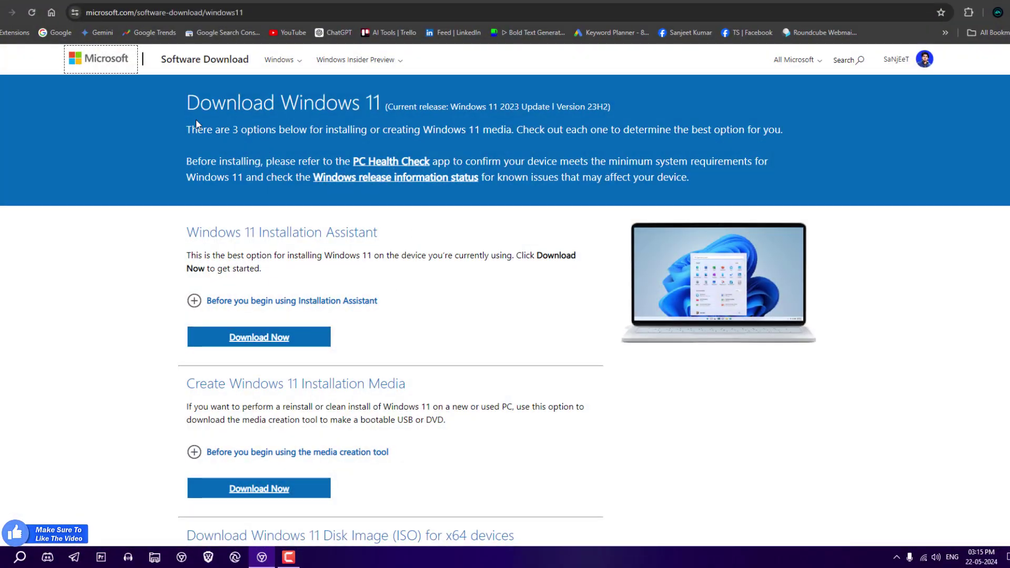
left_click_drag(186, 103, 606, 111)
left_click(609, 108)
double_click(599, 107)
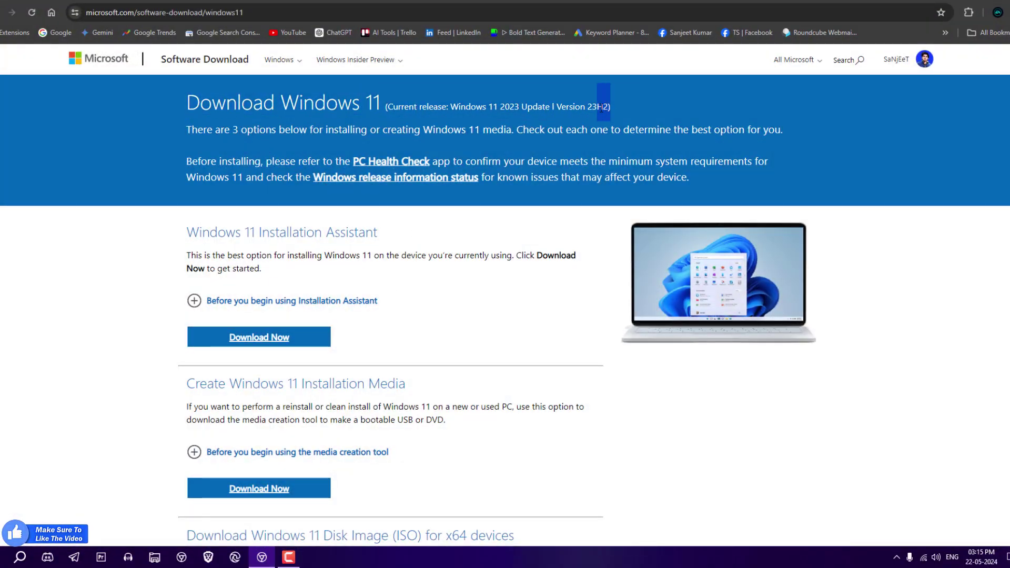
left_click(600, 106)
left_click(305, 12)
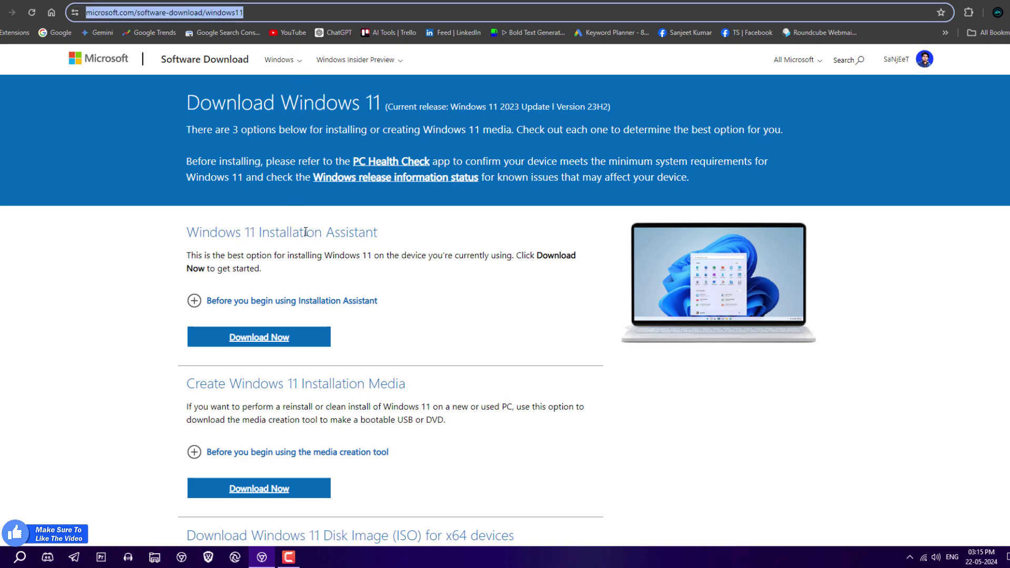
scroll(480, 302, "down", 7)
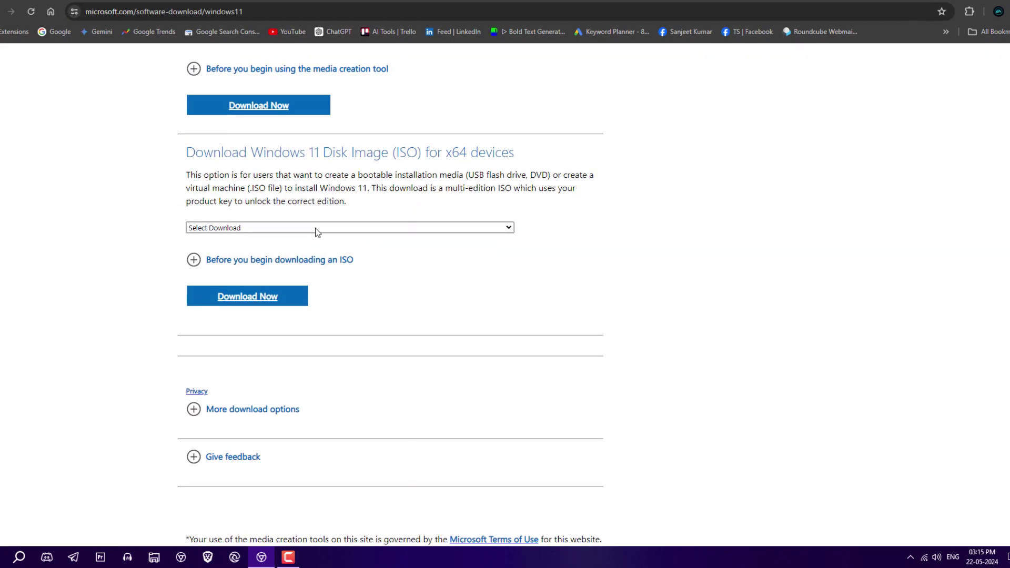
Step: Download the Windows 11 multi-edition ISO in English (United States), 64-bit
left_click(315, 229)
left_click(318, 247)
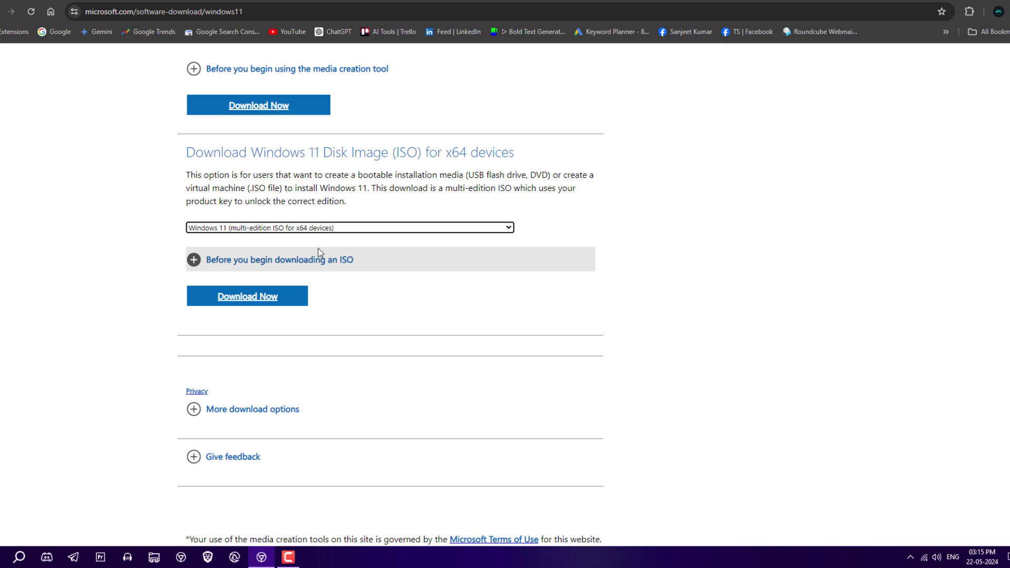
left_click(286, 299)
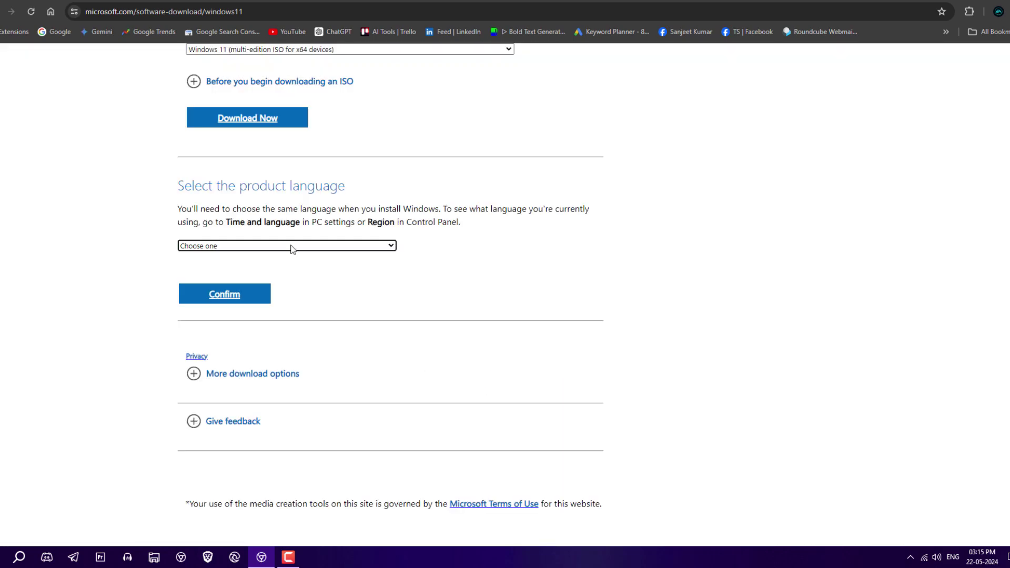
left_click(292, 246)
left_click(282, 354)
left_click(248, 298)
left_click(310, 113)
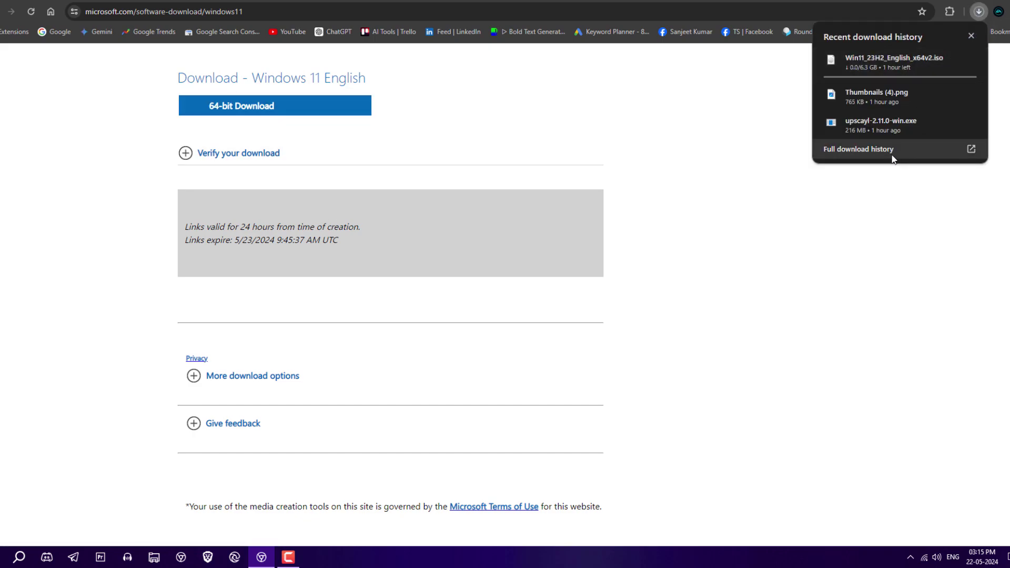
Step: Download the latest tiny11builder release's source code zip and show it in Downloads
left_click(894, 151)
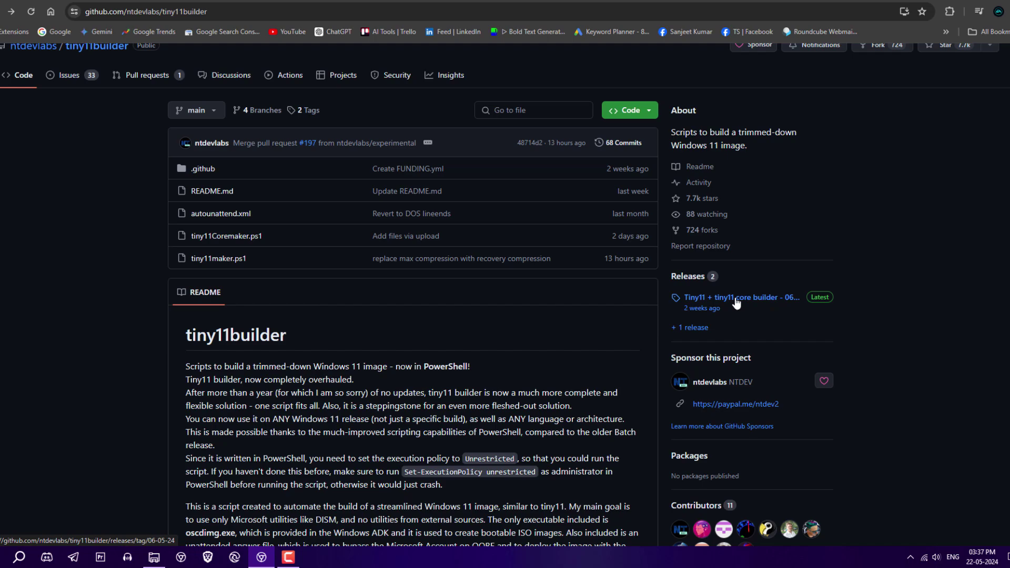
left_click(735, 303)
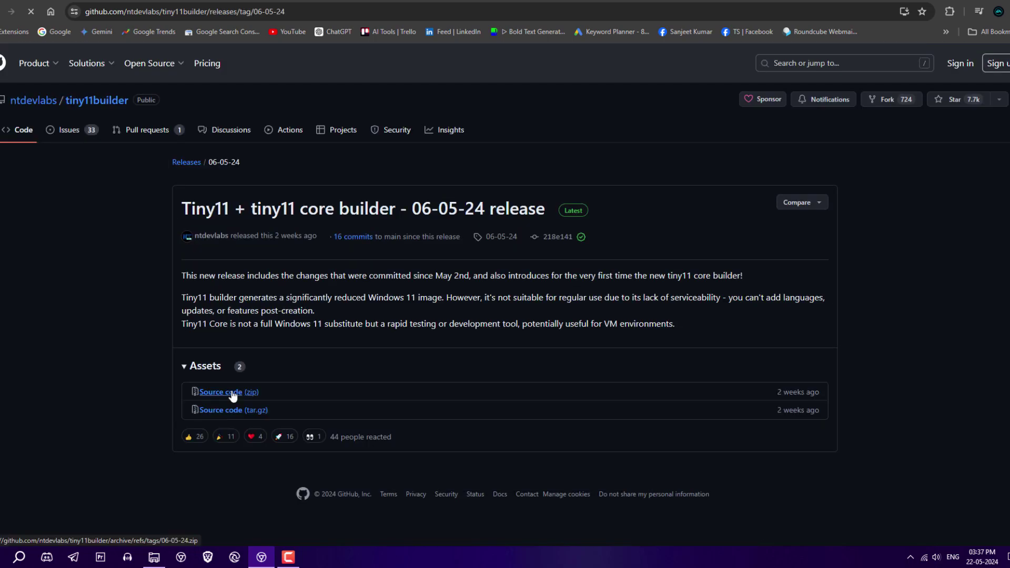
left_click(233, 393)
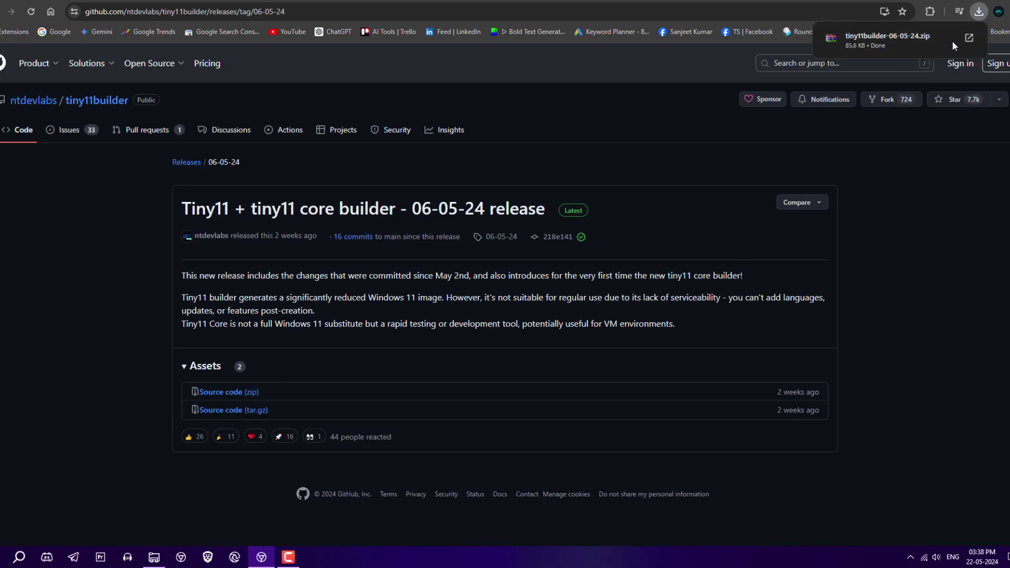
left_click(950, 38)
Step: Extract the zip into tiny11builder-06-05-24 and open the extracted folder
right_click(317, 181)
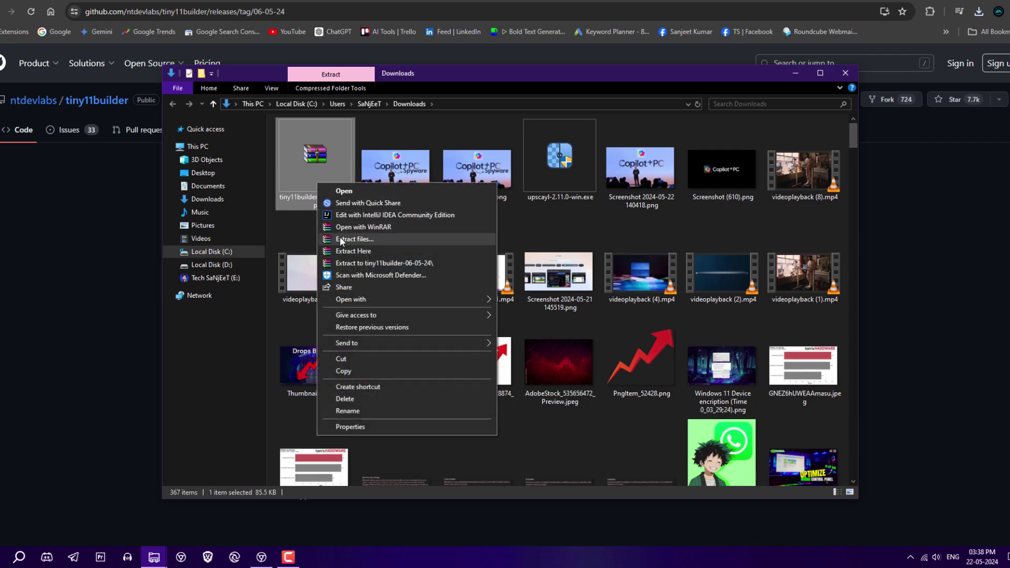
left_click(348, 262)
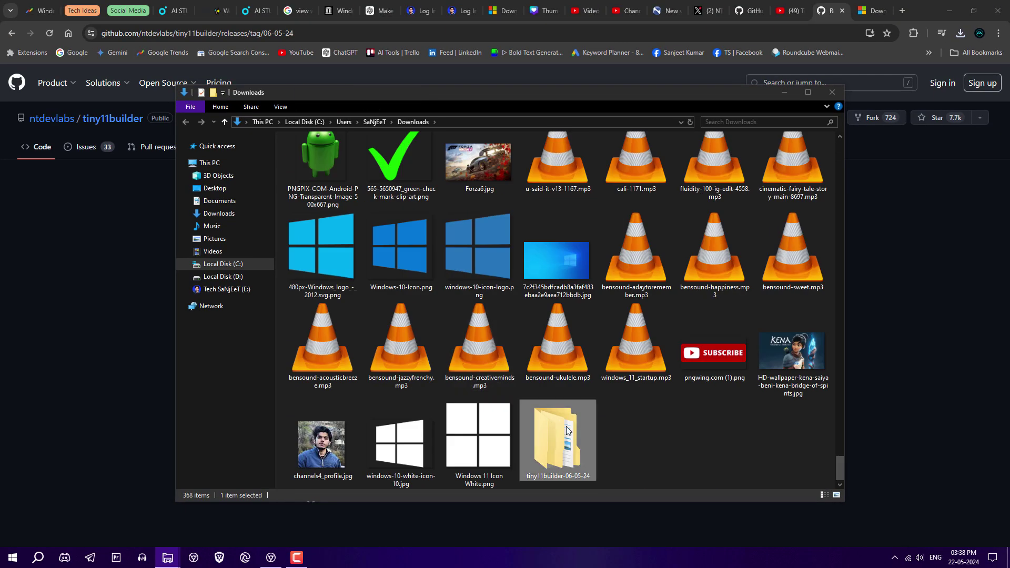
double_click(562, 424)
double_click(337, 154)
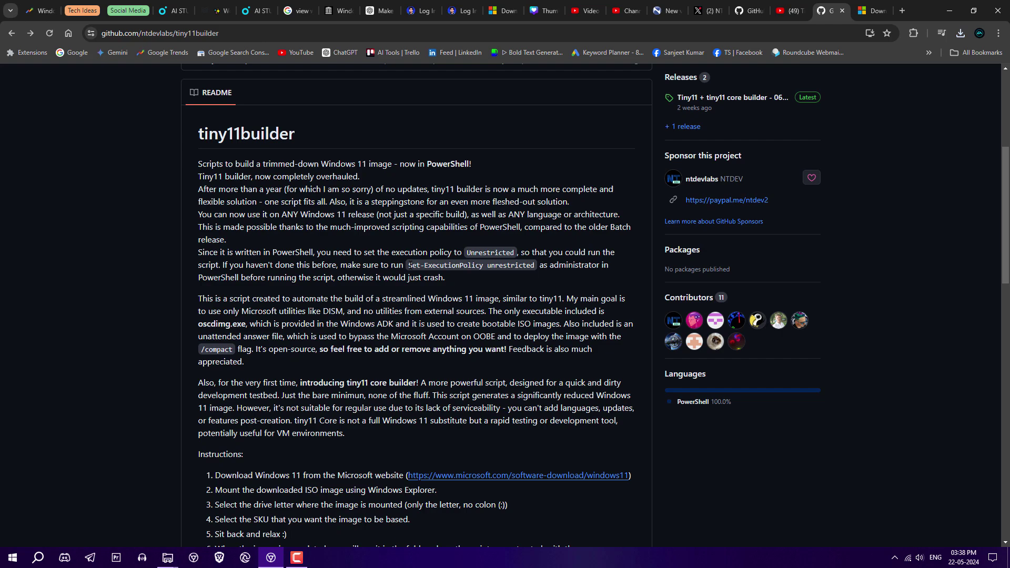
Step: Copy the README's Set-ExecutionPolicy unrestricted command and launch Windows PowerShell as administrator
left_click_drag(408, 265, 523, 266)
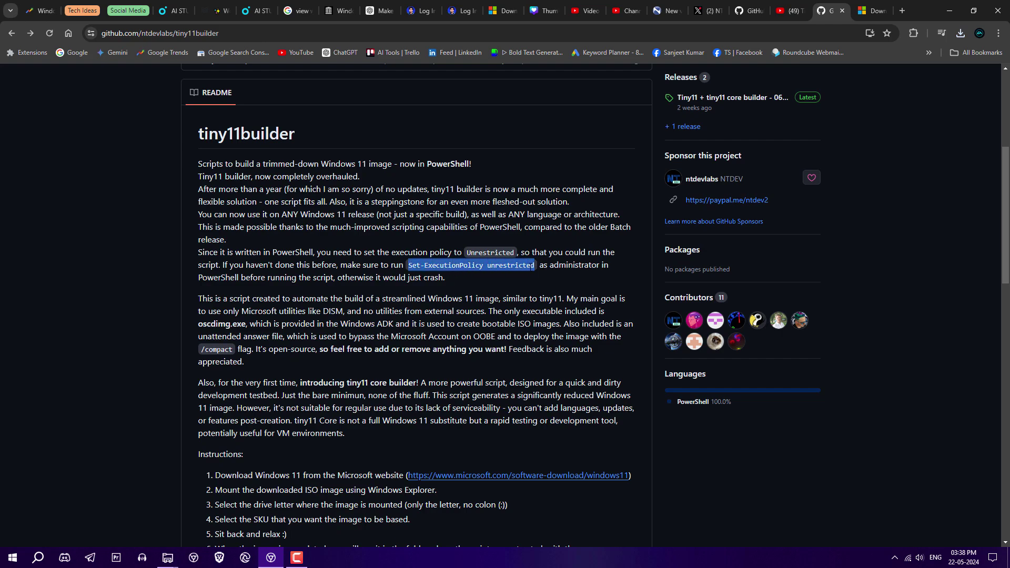
right_click(527, 265)
left_click(533, 276)
left_click(951, 13)
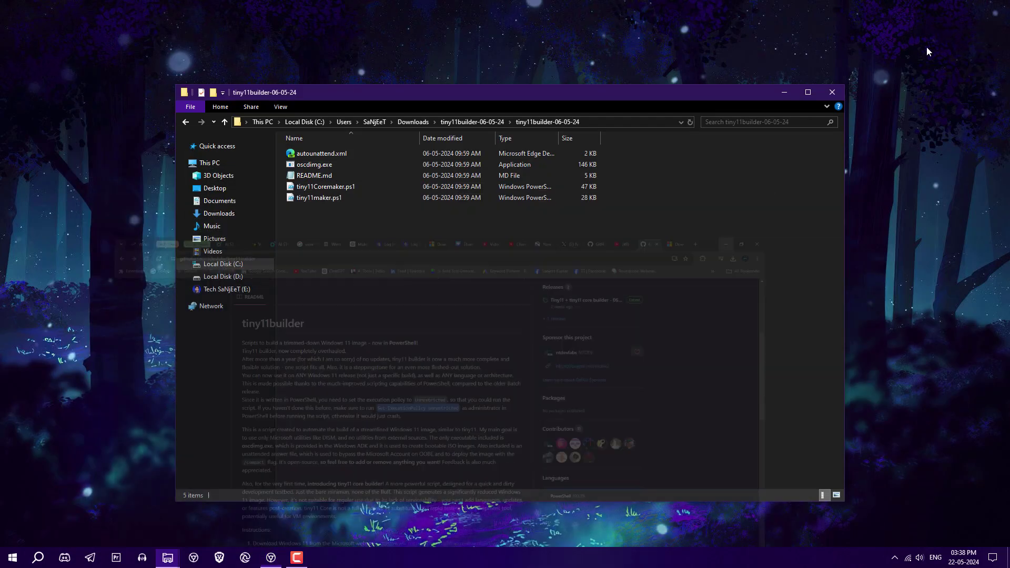
left_click(784, 92)
key("super")
type("power")
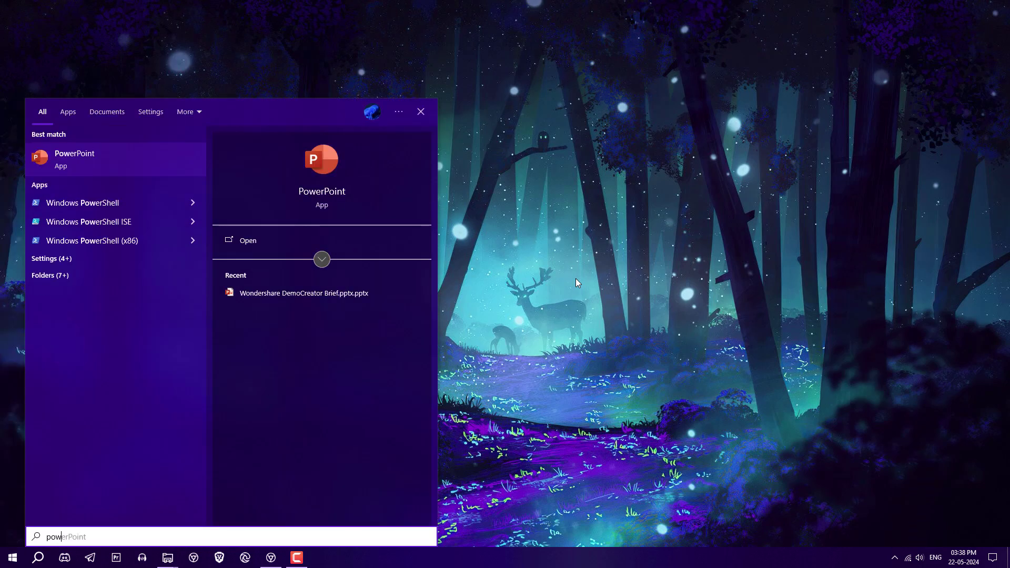
right_click(141, 204)
left_click(156, 214)
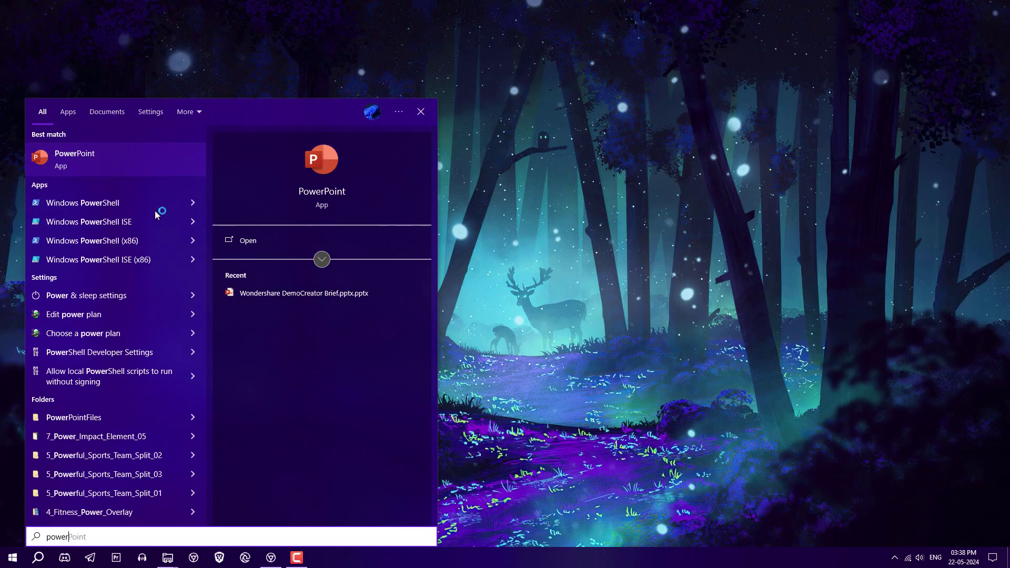
Step: Paste and run Set-ExecutionPolicy unrestricted, answering A to confirm
key("ctrl+v")
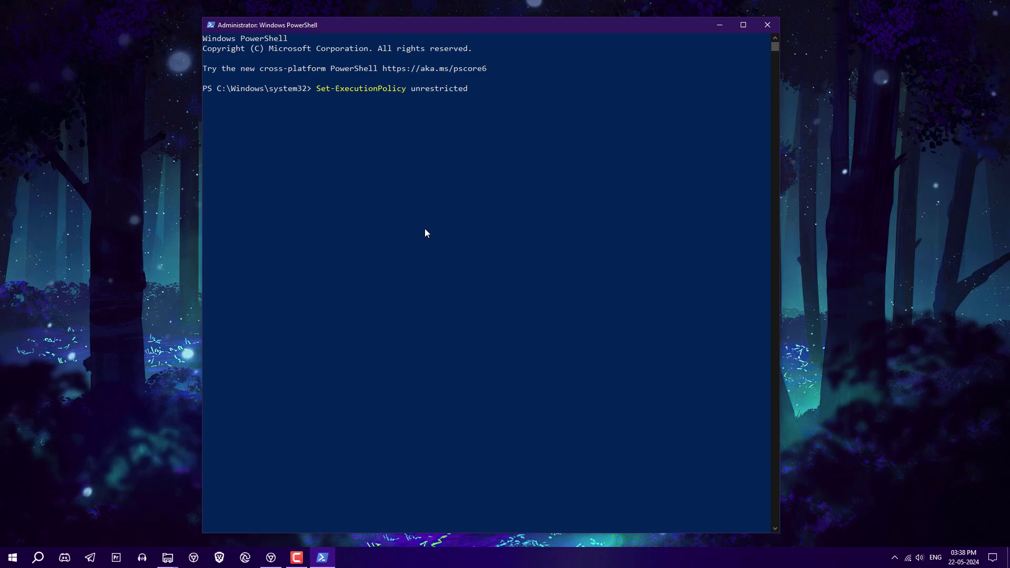
key("Return")
type("A")
key("Return")
Step: Mount the Windows 11 ISO as drive G: and copy tiny11Coremaker.ps1's full path
key("alt+Tab")
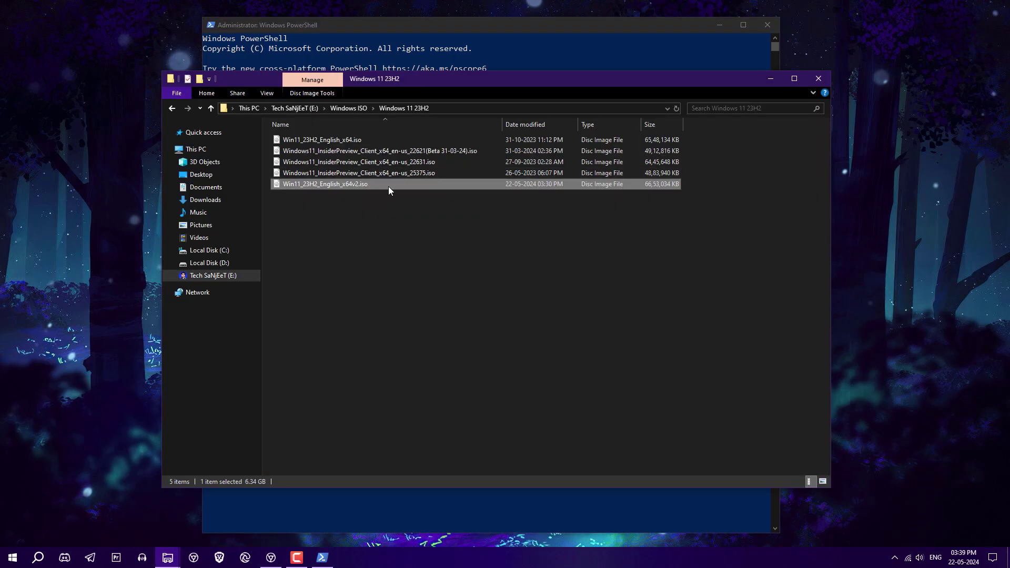
right_click(344, 184)
left_click(367, 192)
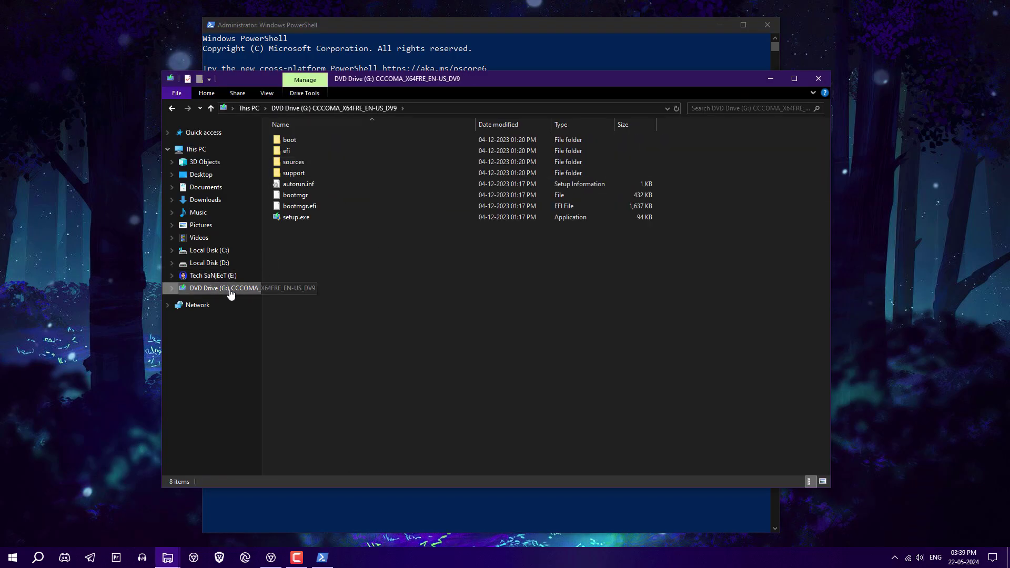
key("ctrl+w")
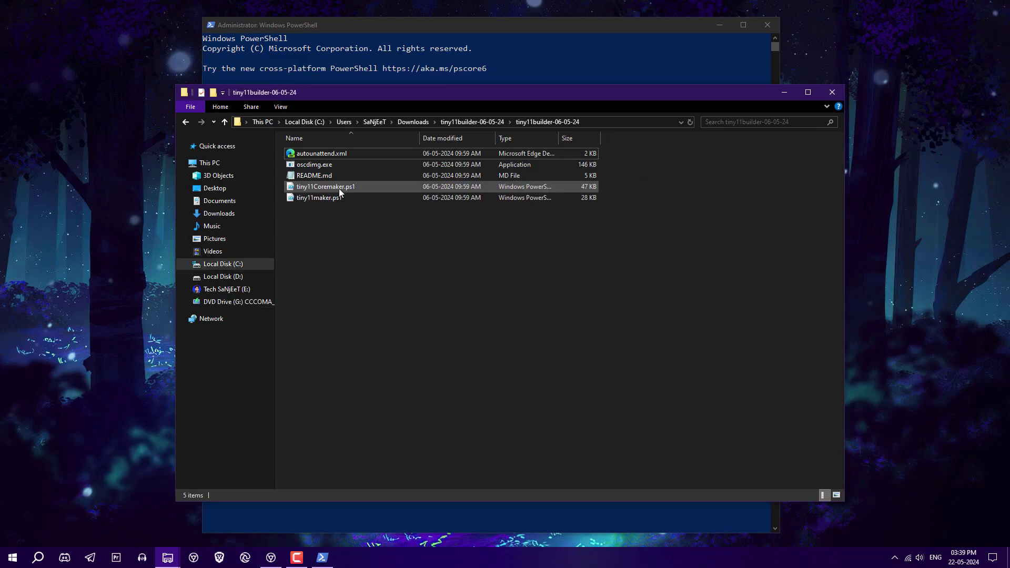
right_click(339, 188)
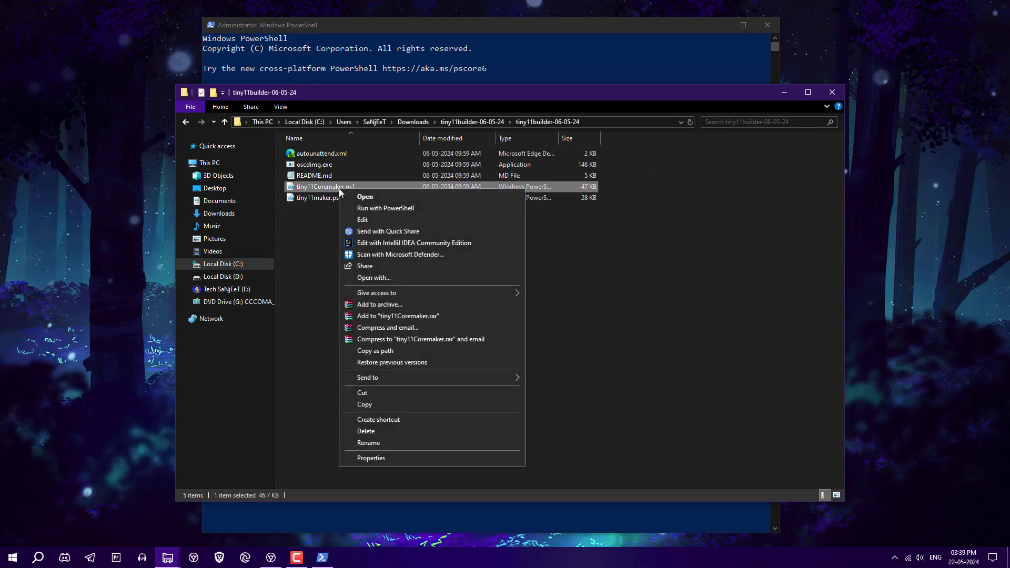
left_click(356, 351)
Step: Run tiny11Coremaker.ps1 via the & call operator with its pasted path and continue
left_click(453, 55)
right_click(428, 193)
key("Return")
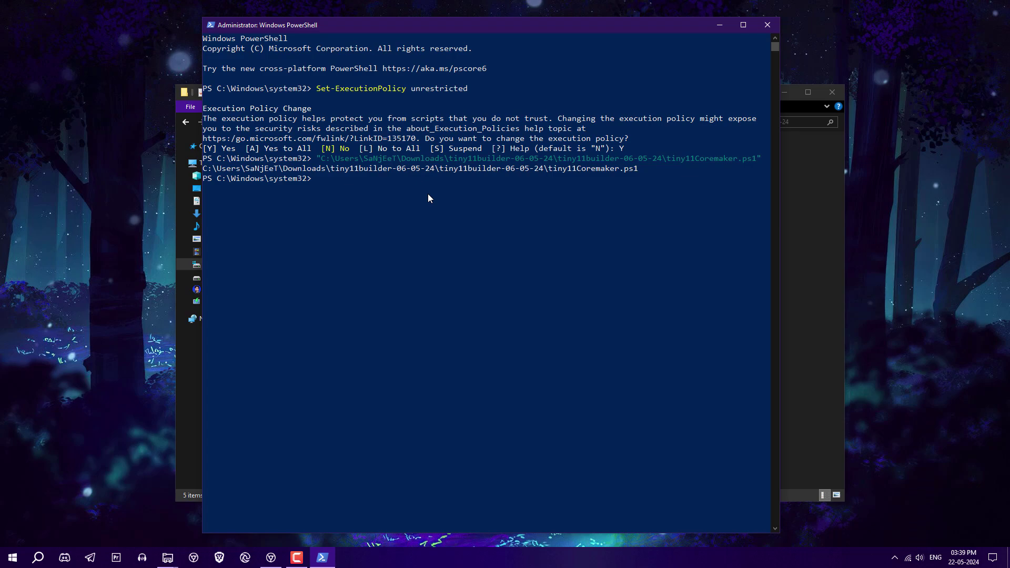
type("&")
right_click(462, 187)
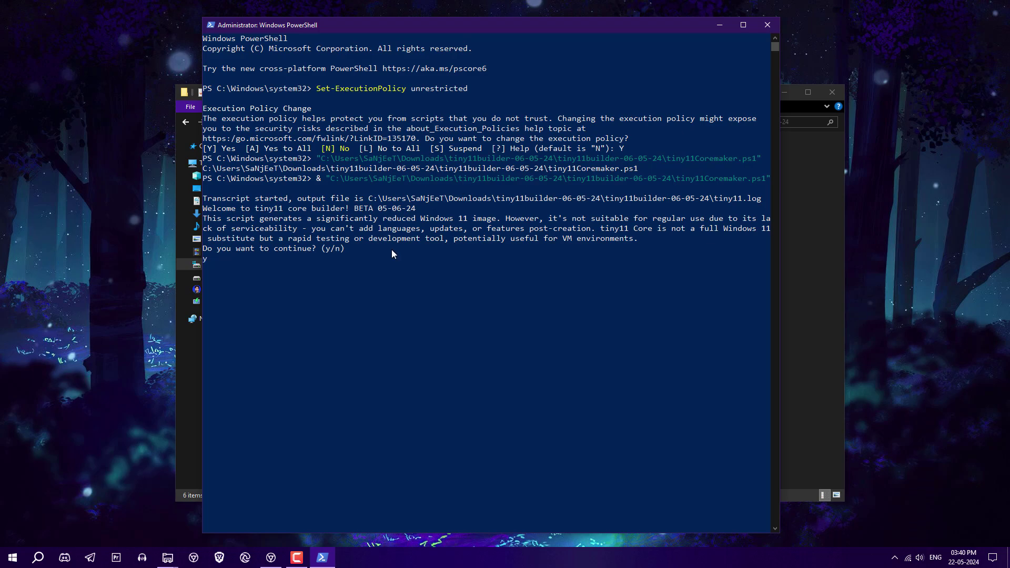
key("Return")
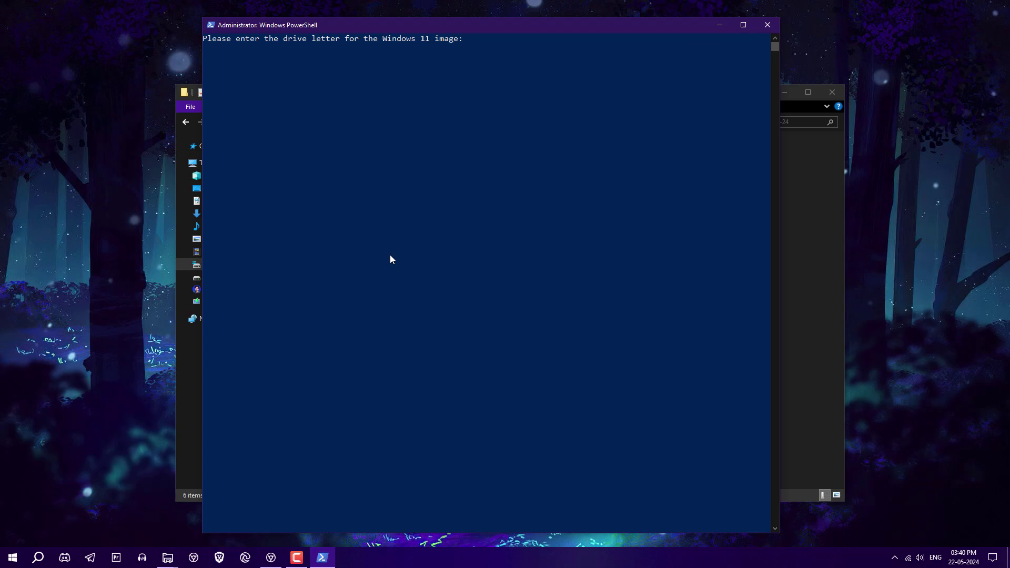
Step: Enter image index 6 (Windows 11 Pro) so the builder mounts install.wim
left_click(184, 373)
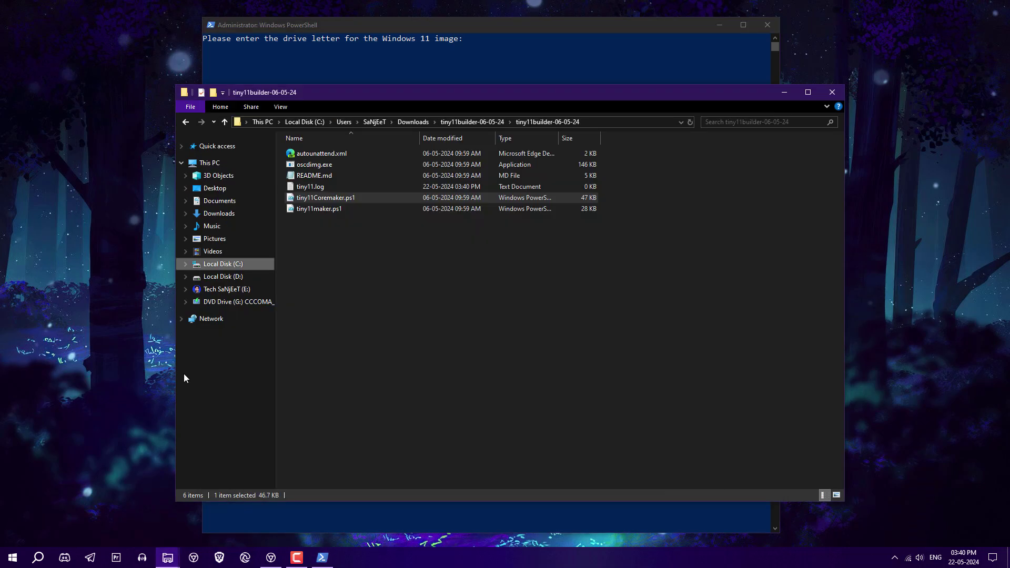
left_click(323, 557)
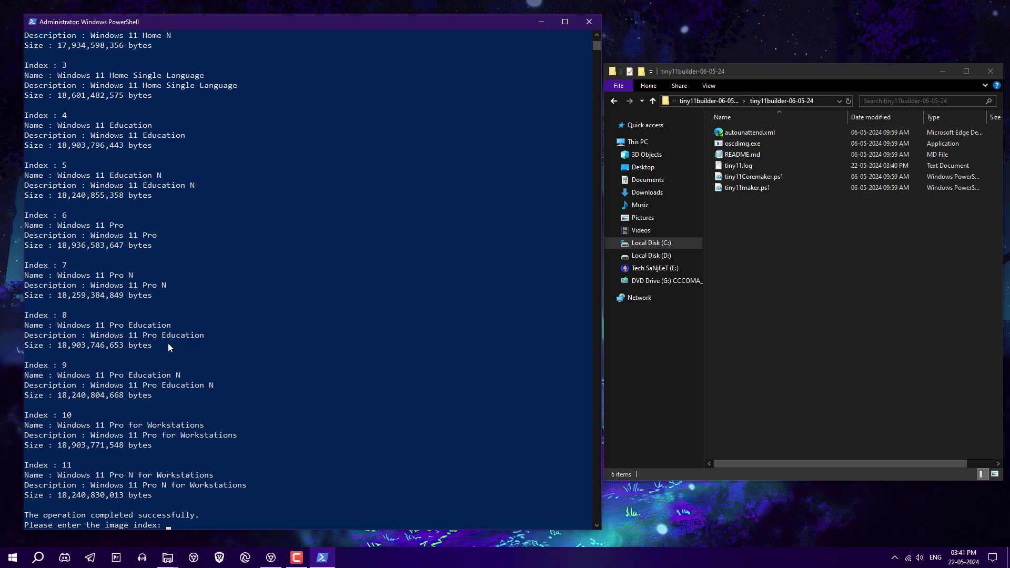
key("Return")
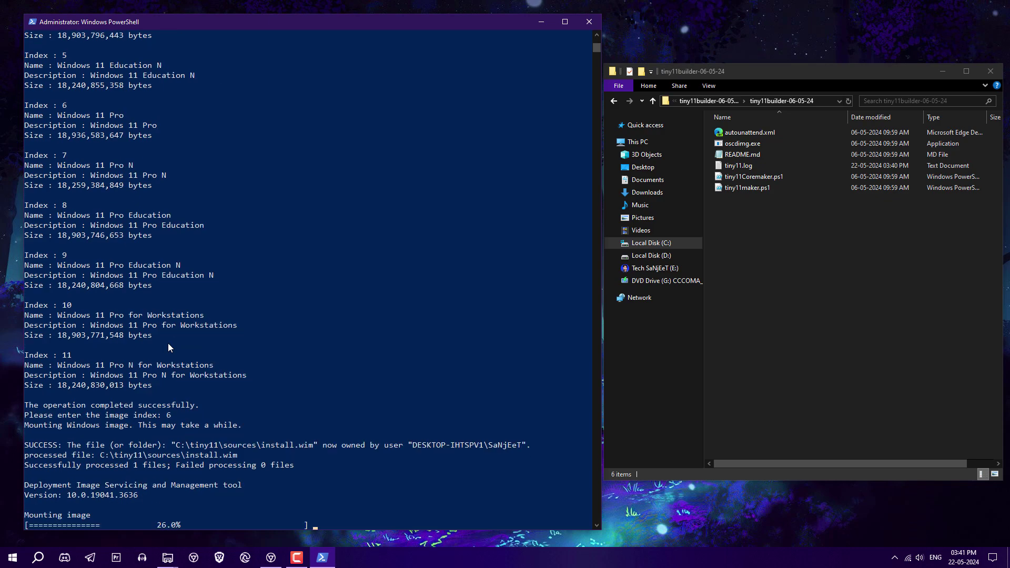
right_click(745, 177)
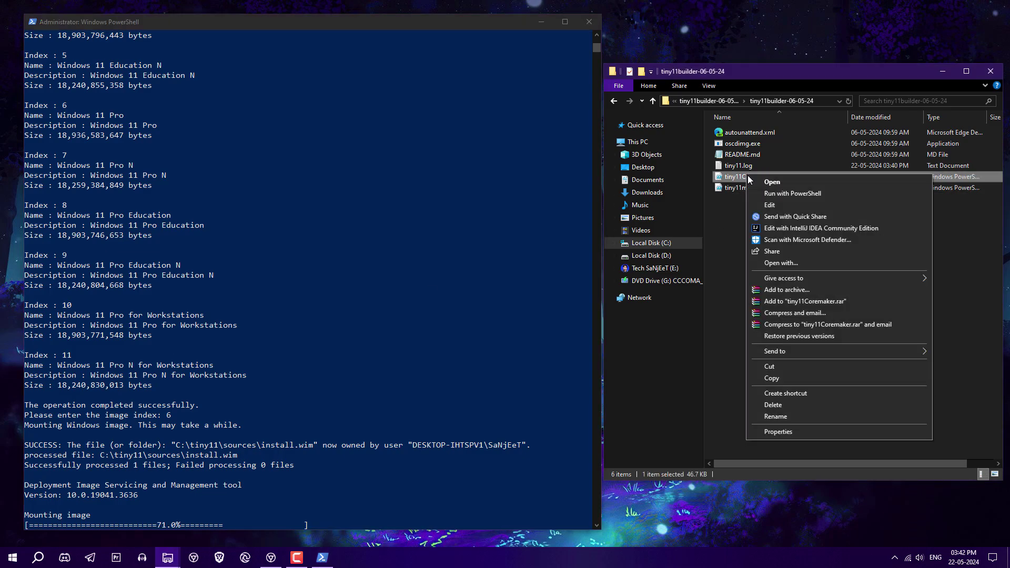
Step: Open tiny11Coremaker.ps1 in PowerShell ISE and scroll through its code
left_click(768, 205)
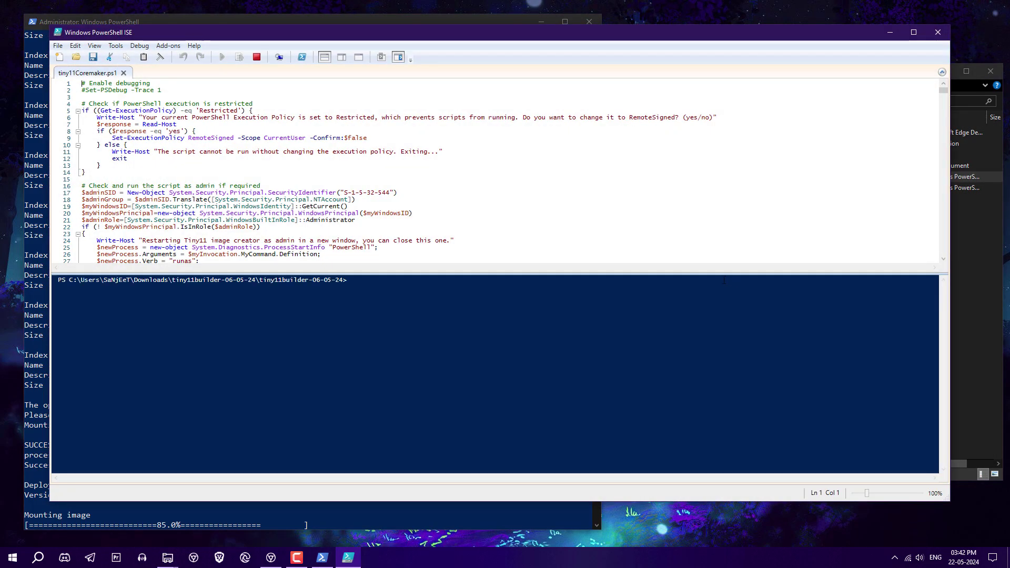
left_click_drag(464, 272, 463, 359)
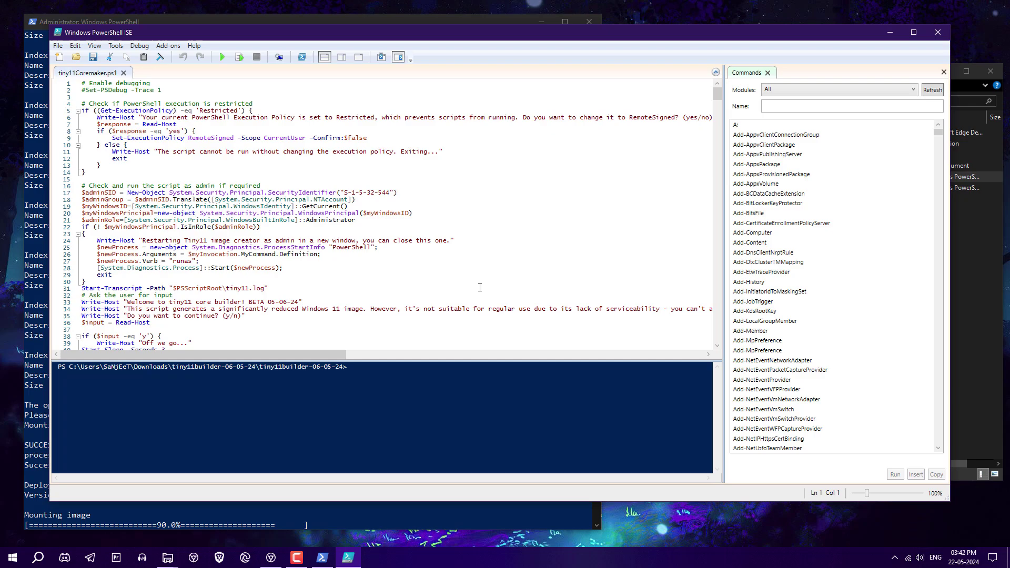
scroll(347, 272, "down", 6)
scroll(347, 272, "down", 9)
scroll(348, 271, "up", 15)
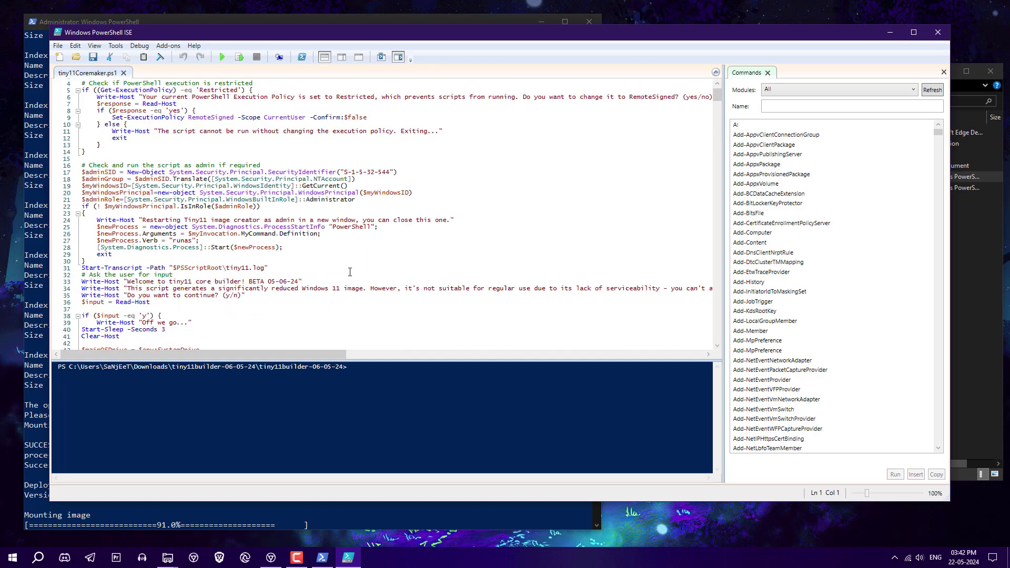
scroll(350, 272, "down", 20)
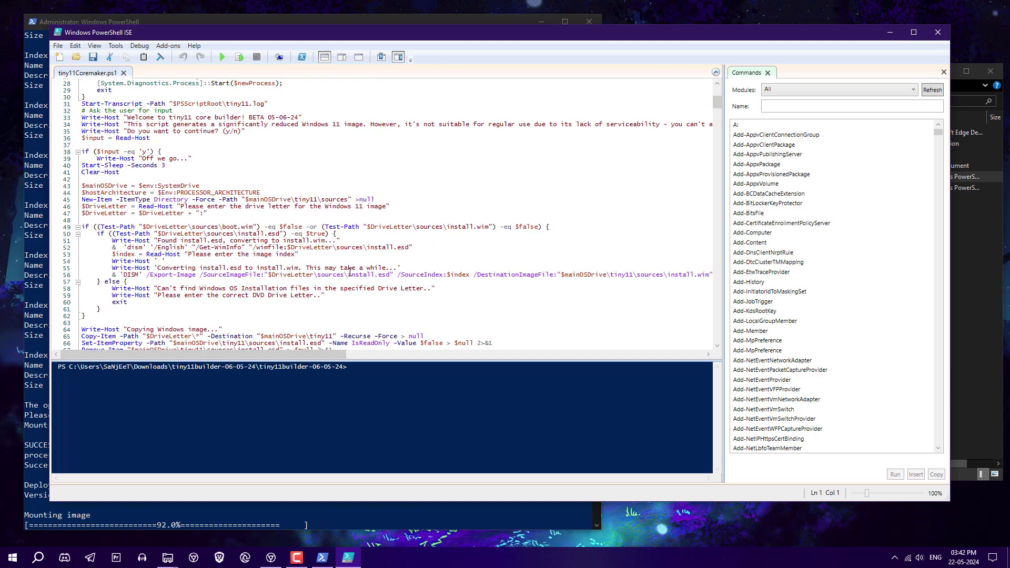
scroll(350, 272, "down", 6)
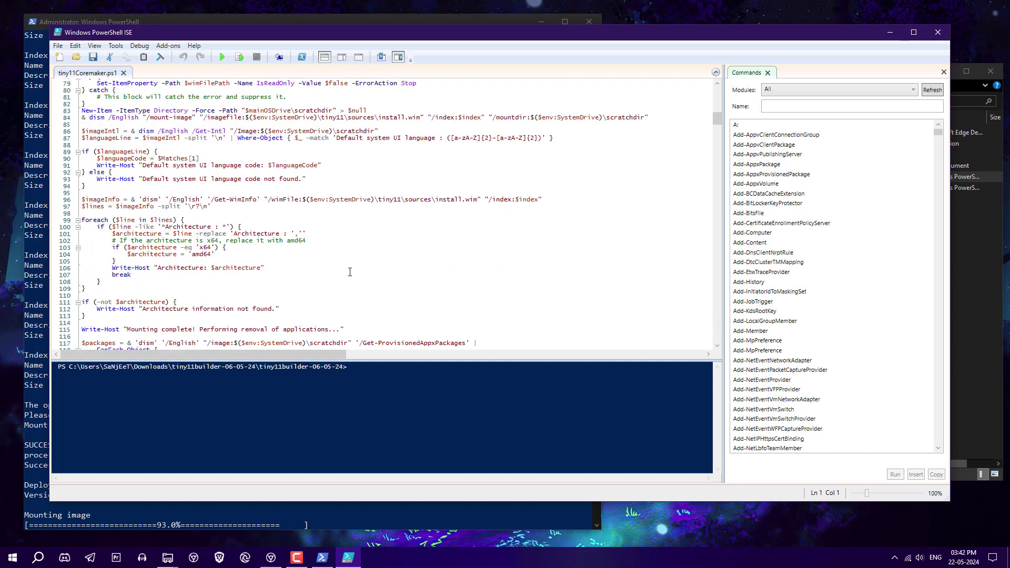
scroll(350, 272, "up", 2)
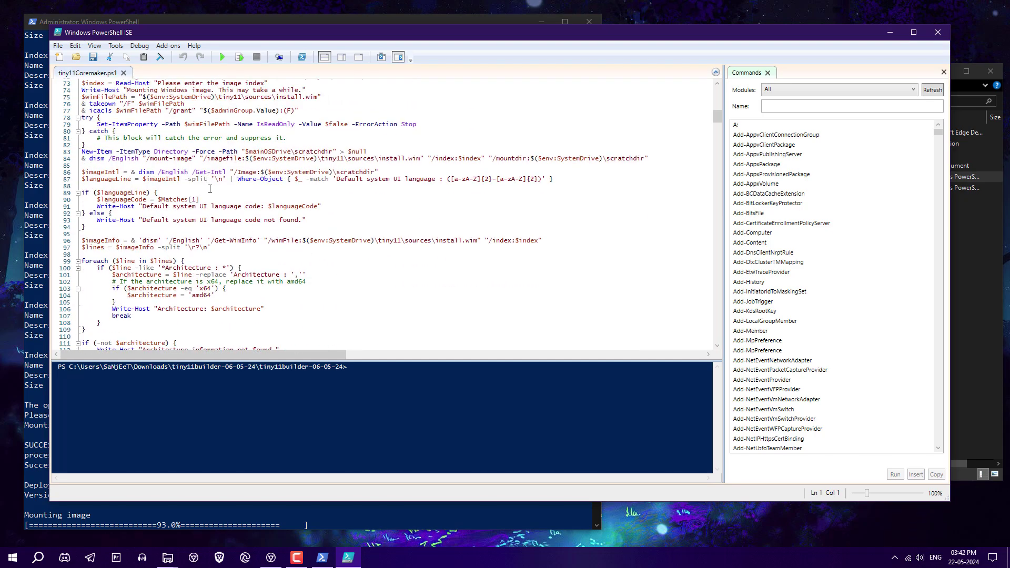
scroll(210, 189, "down", 20)
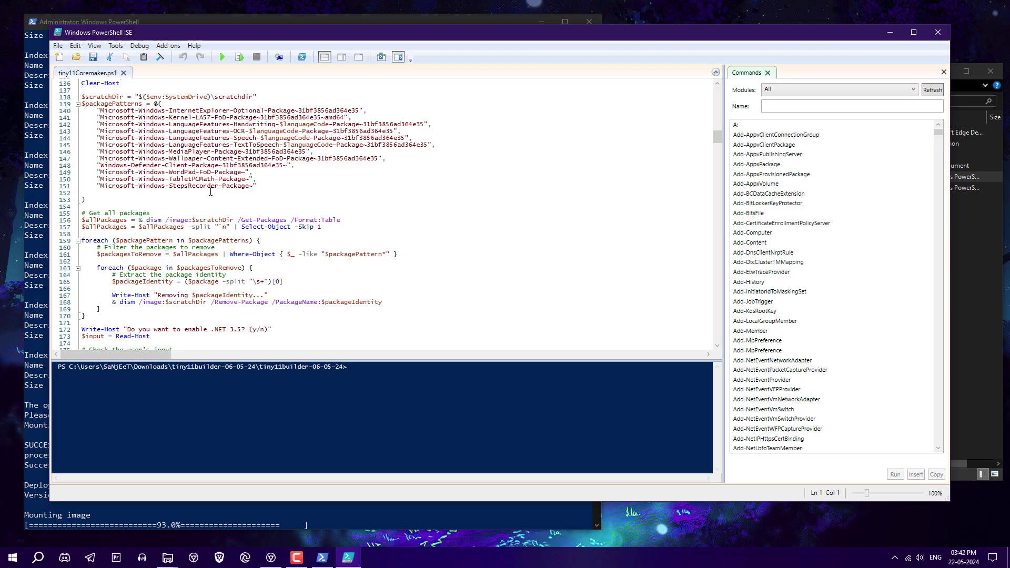
scroll(210, 191, "up", 2)
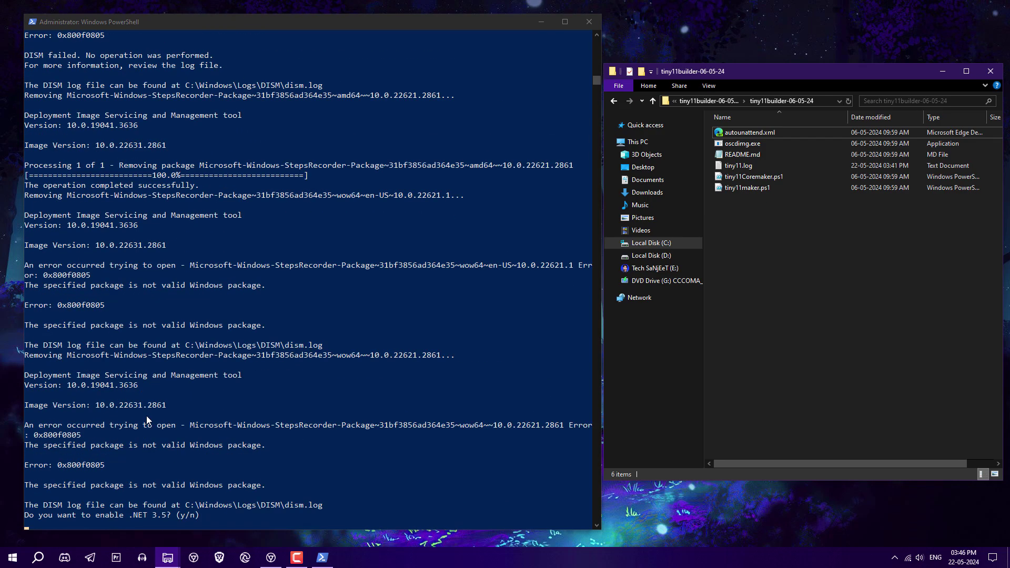
Step: Answer y to enable .NET 3.5 and let the build produce the 2.71 GB tiny11.iso
type("y")
key("Return")
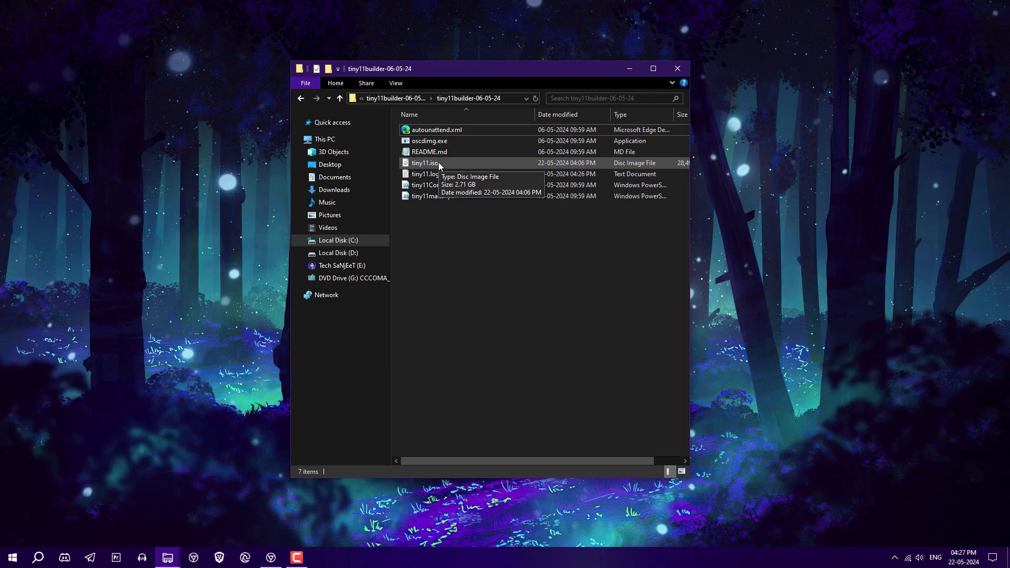
Step: Mount tiny11.iso from the tiny11builder folder as DVD Drive (F:)
left_click(438, 162)
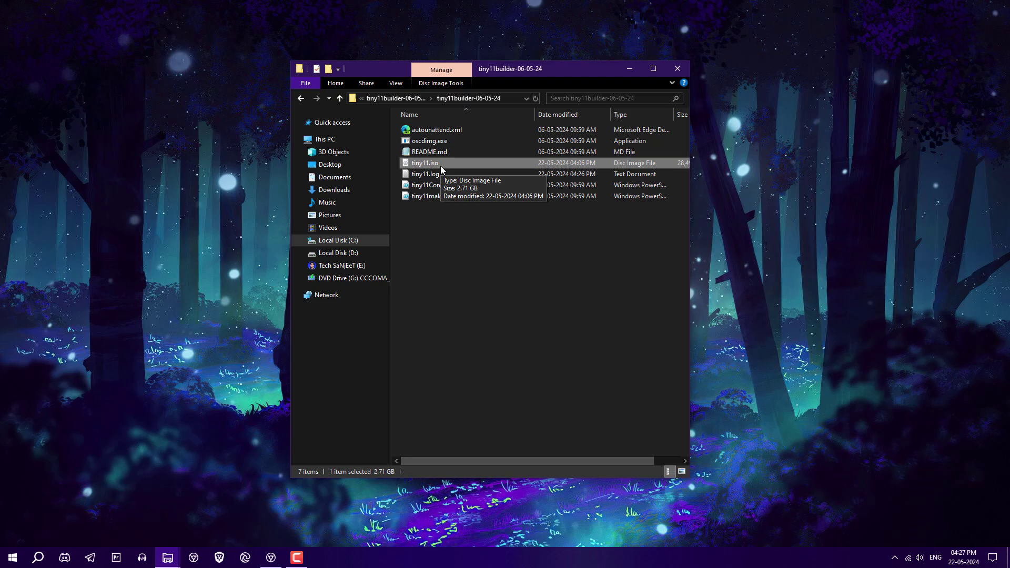
right_click(440, 166)
left_click(453, 174)
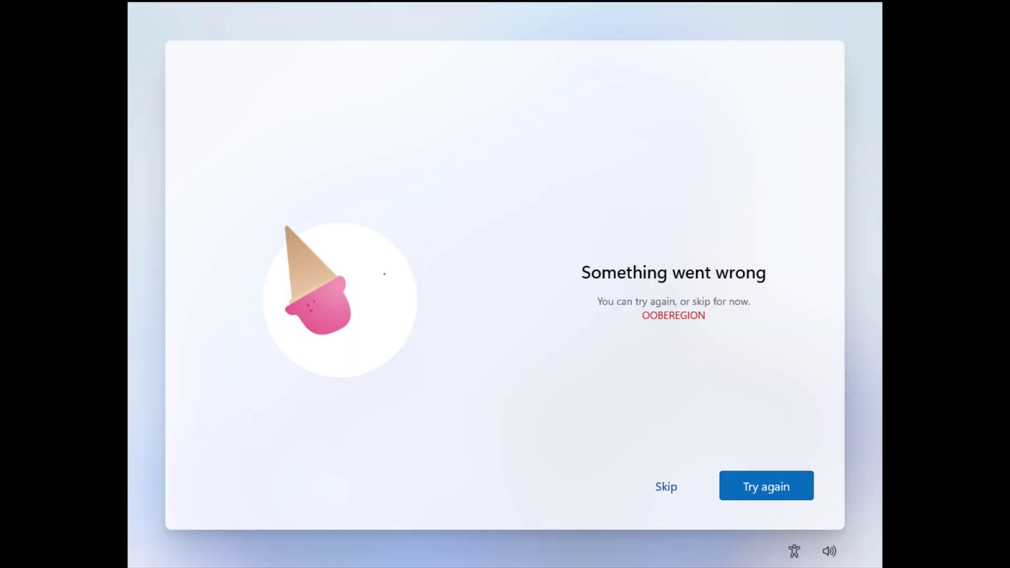
Step: Skip the failed OOBE step and browse All apps on the new Tiny11 desktop
left_click(662, 484)
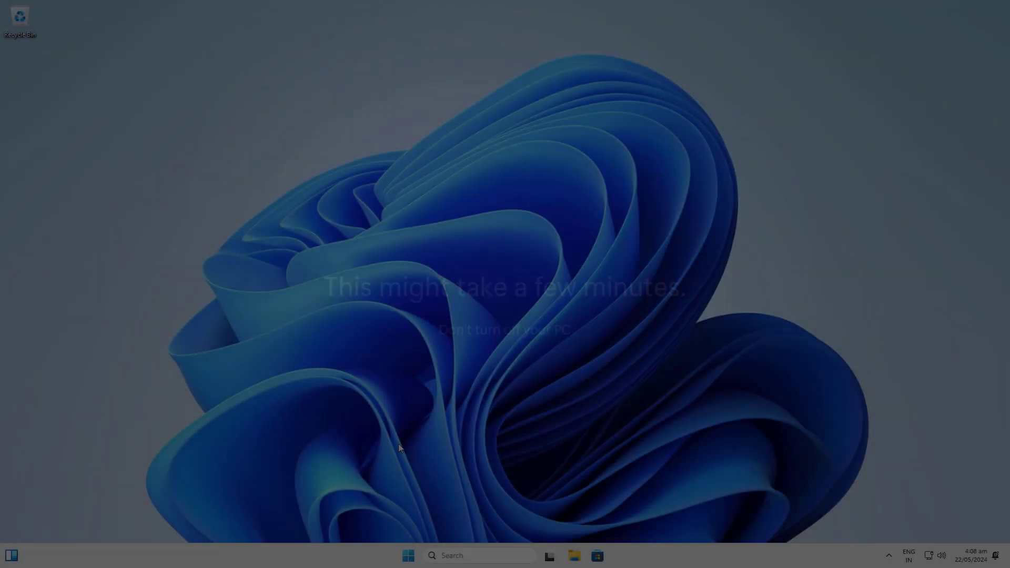
left_click(411, 555)
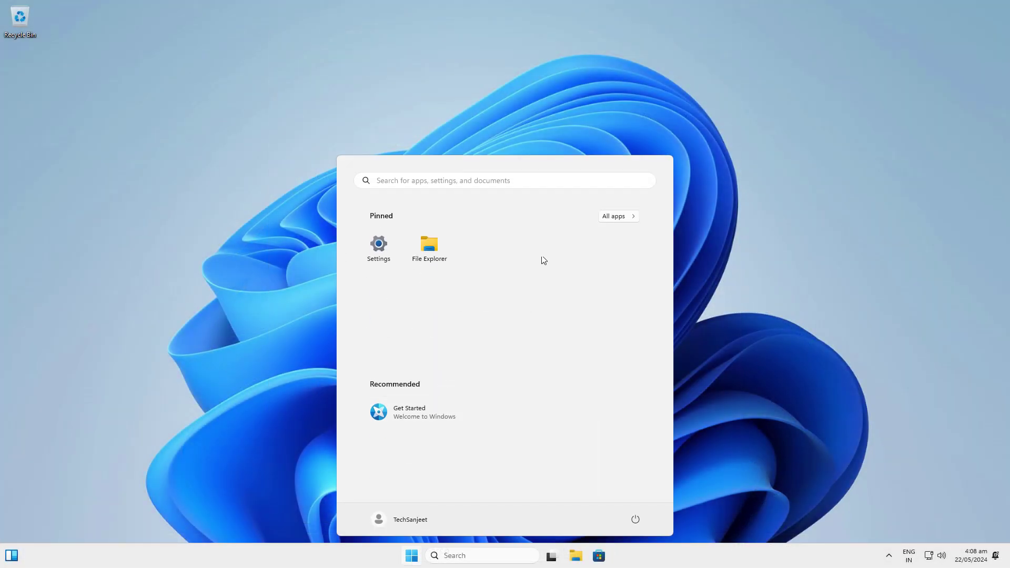
left_click(619, 217)
scroll(516, 349, "down", 6)
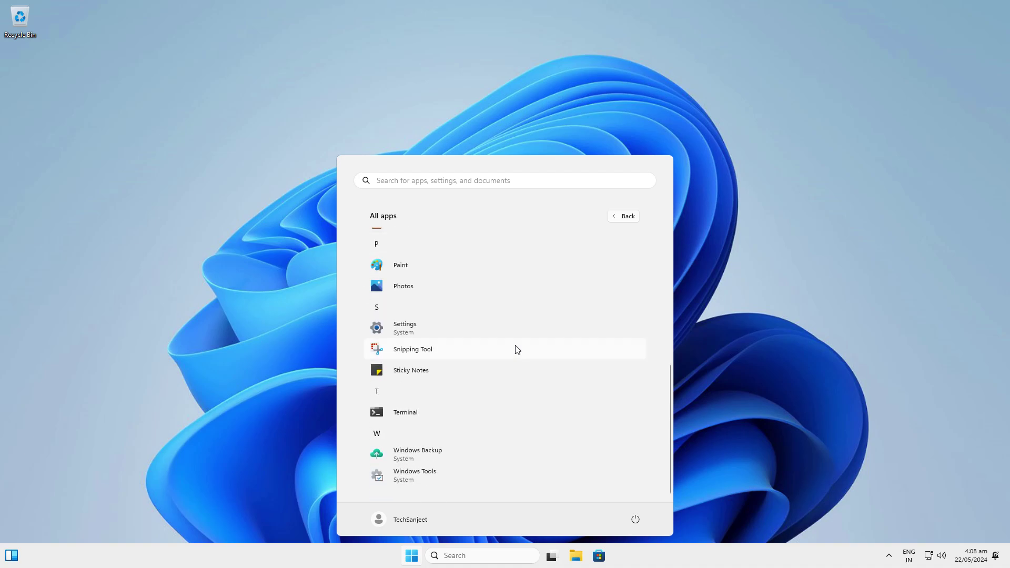
scroll(516, 349, "up", 3)
scroll(513, 349, "down", 3)
scroll(514, 349, "up", 6)
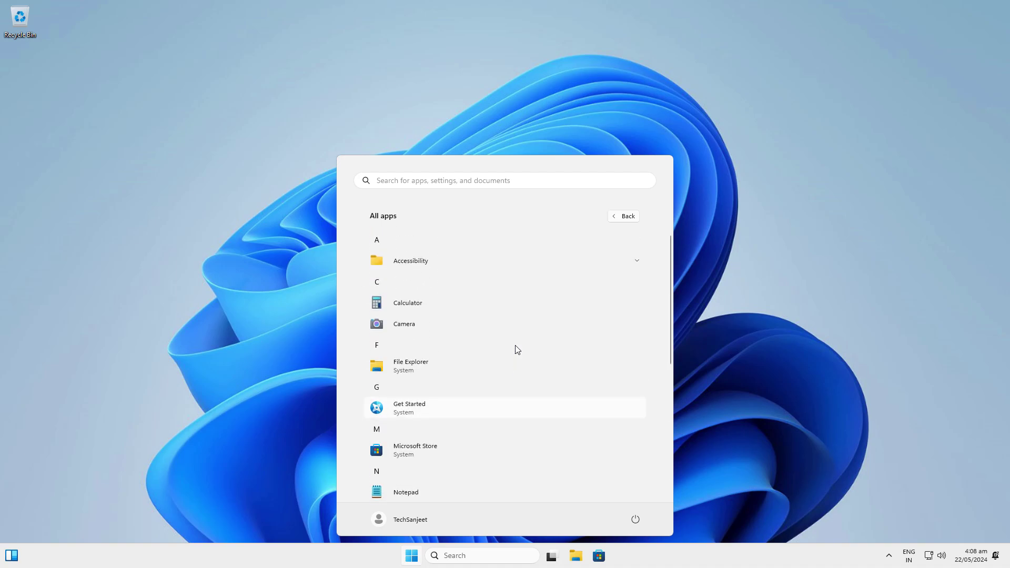
left_click(327, 419)
Step: Check Local Disk (C:) properties: 9.41 GB used of 99.8 GB
left_click(576, 555)
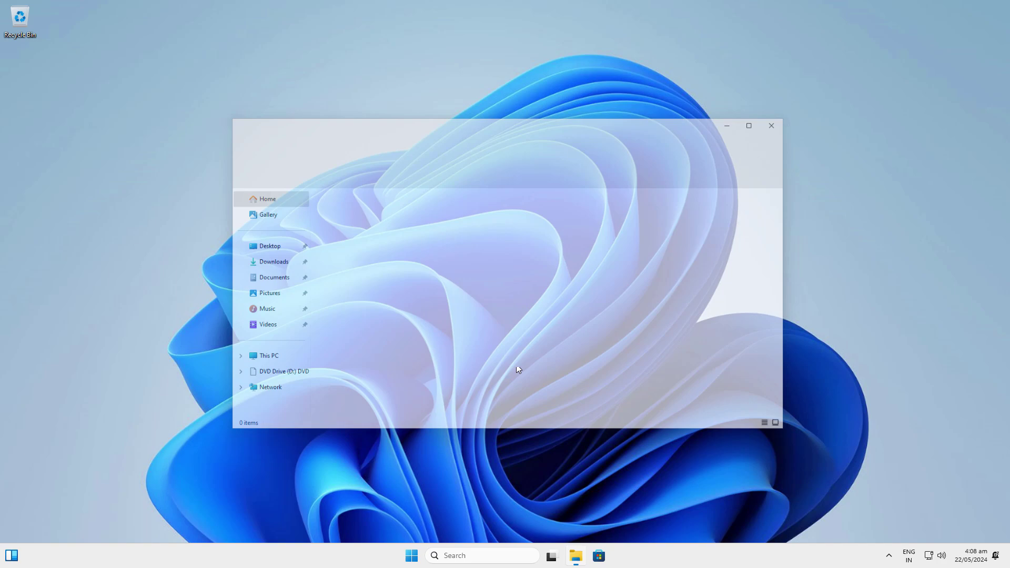
left_click(254, 362)
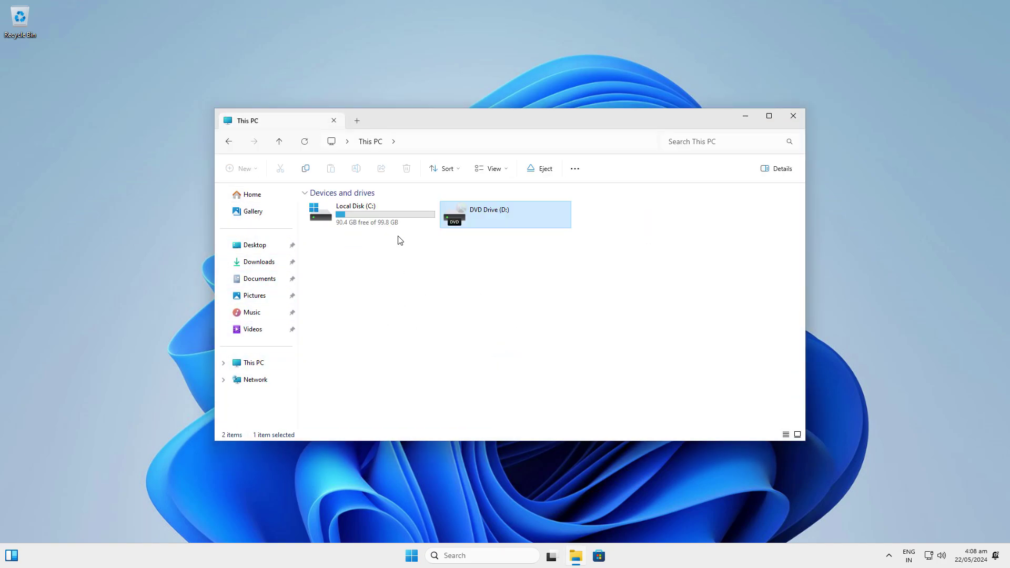
right_click(381, 226)
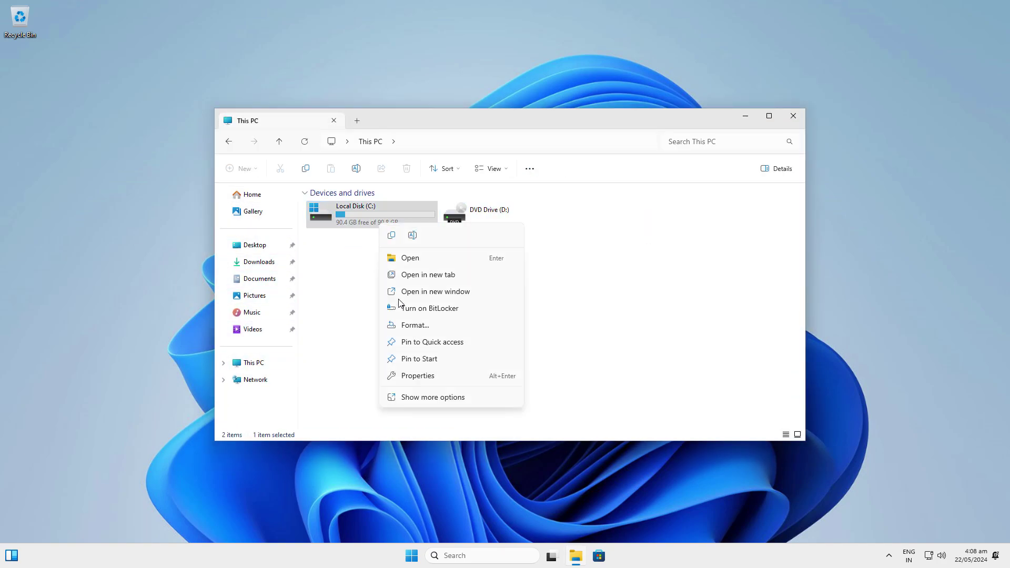
left_click(405, 380)
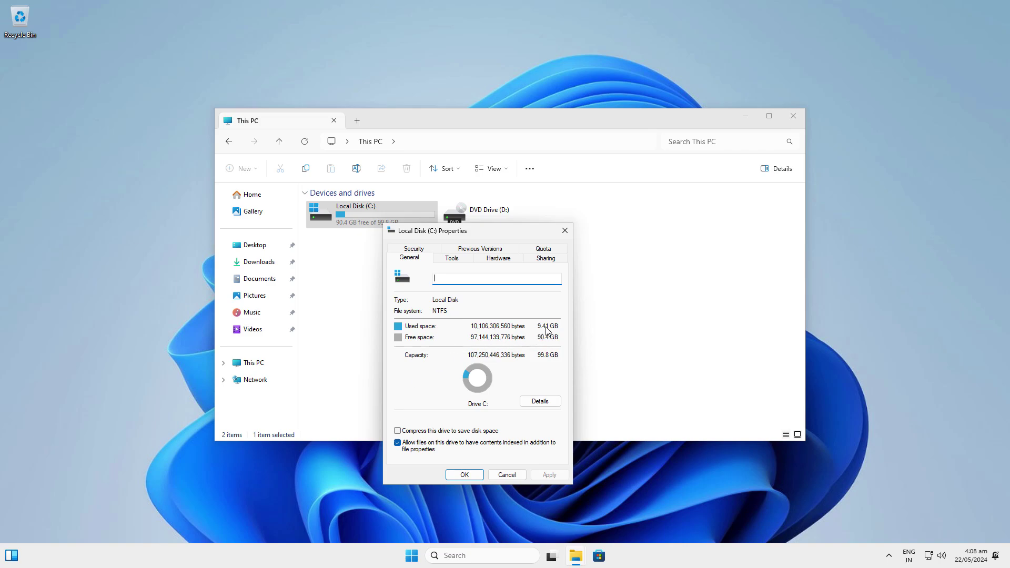
left_click(564, 232)
Step: View Task Manager's Memory performance page: 1.4 GB of 4.0 GB in use, 2.5 GB available
left_click(793, 116)
key("ctrl+shift+Escape")
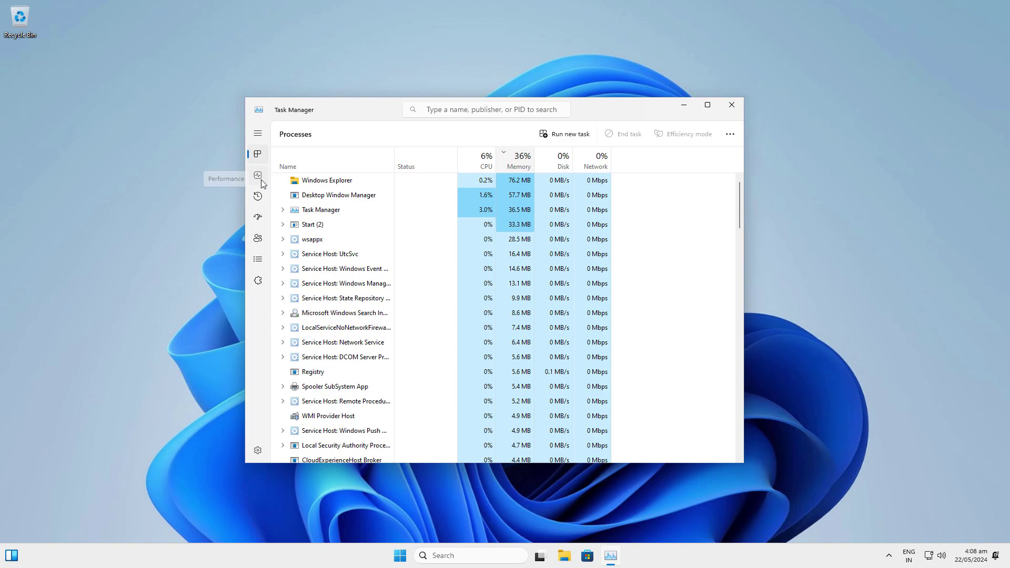
left_click(258, 175)
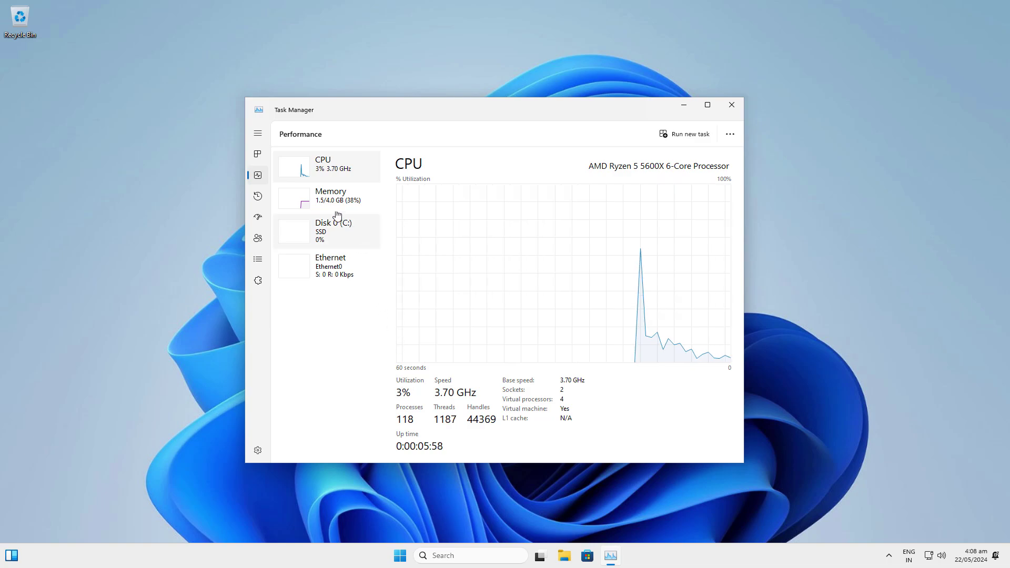
left_click(321, 203)
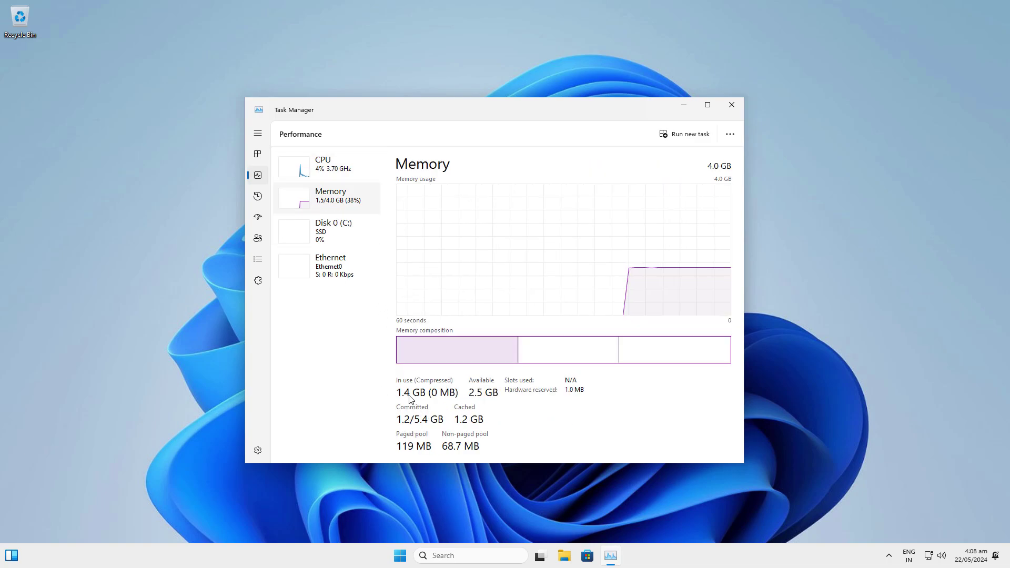